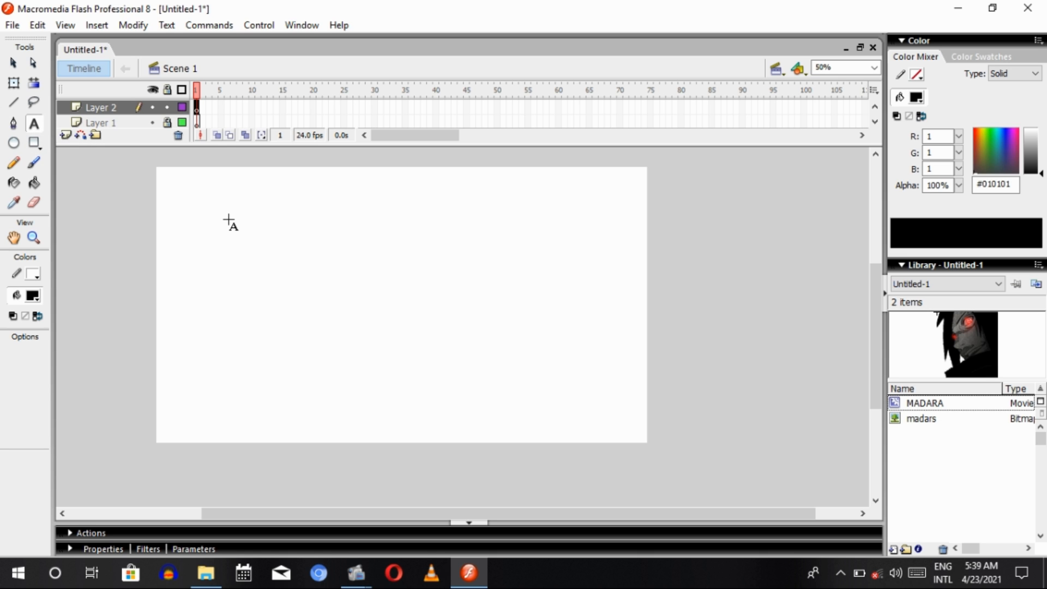
Draw an empty static text box across the upper part of the stage and expand the text properties
drag(229, 217, 554, 335)
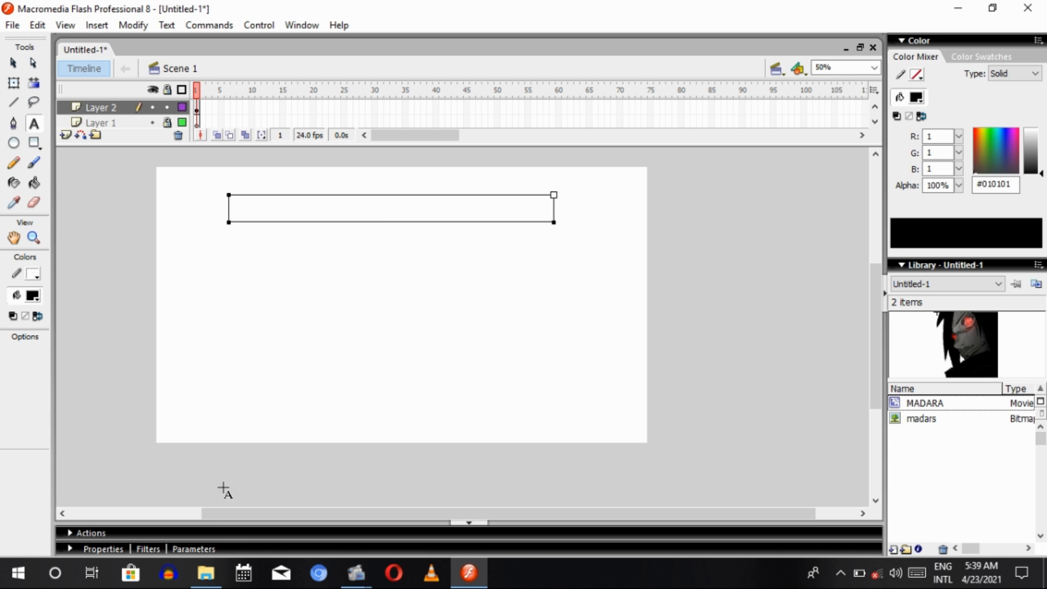
click(235, 548)
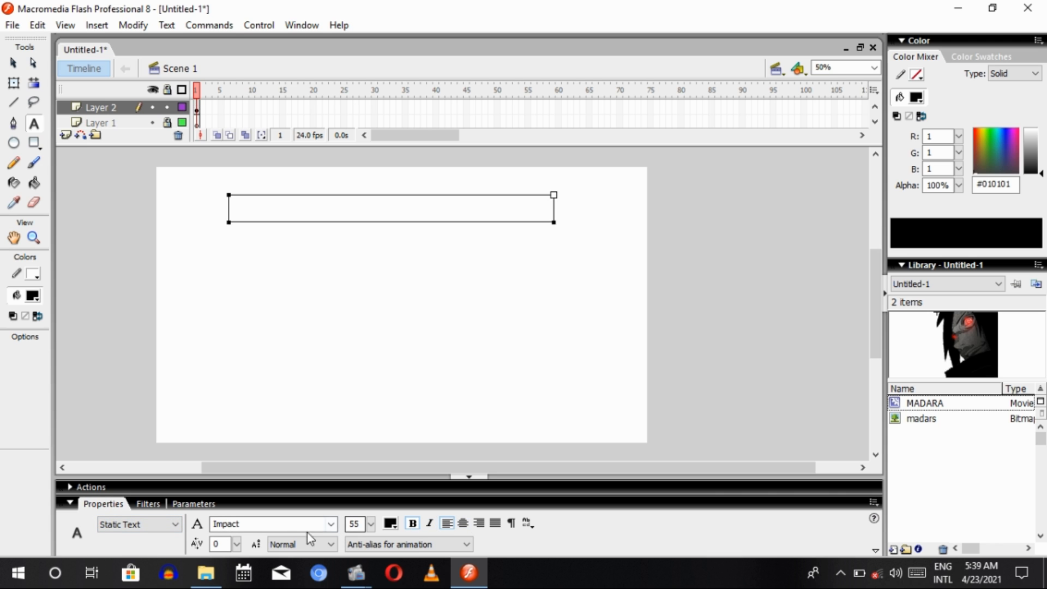
click(34, 144)
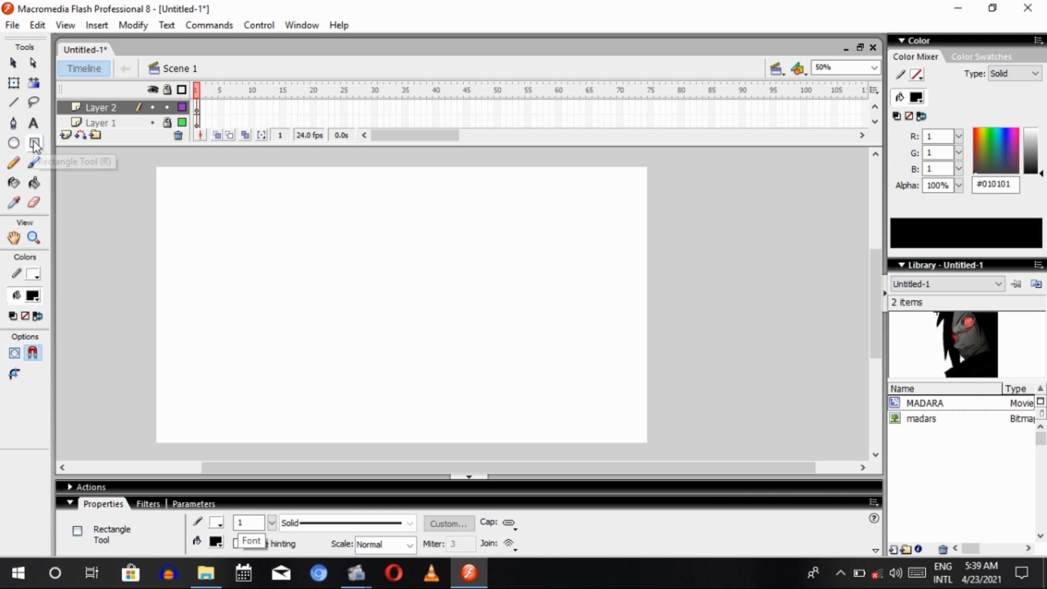
click(16, 148)
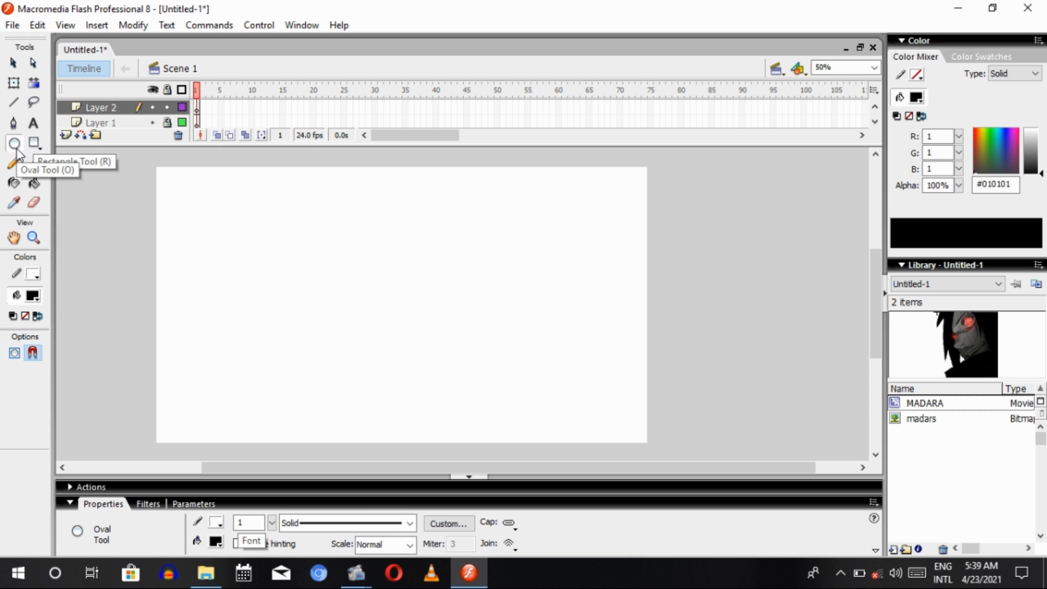
click(41, 128)
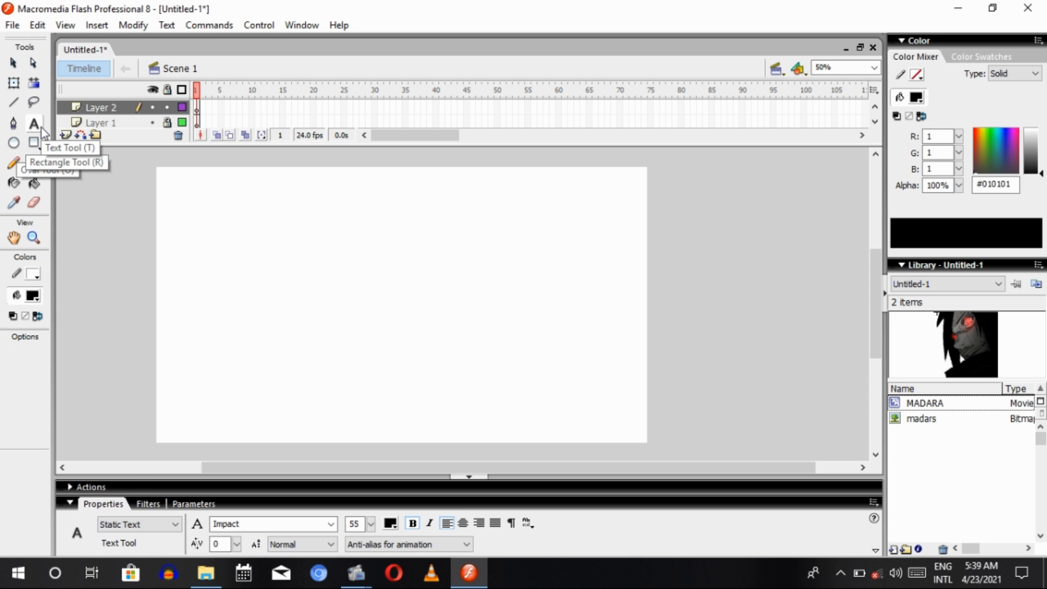
Set the text type to Dynamic Text and draw two empty text fields, one above the other, on the stage
click(132, 522)
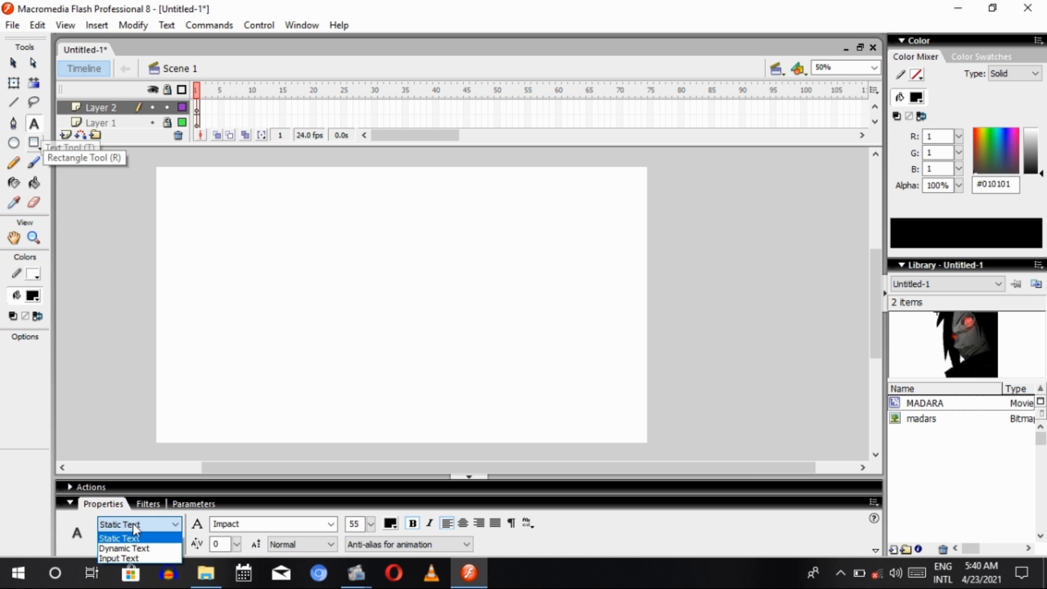
click(132, 552)
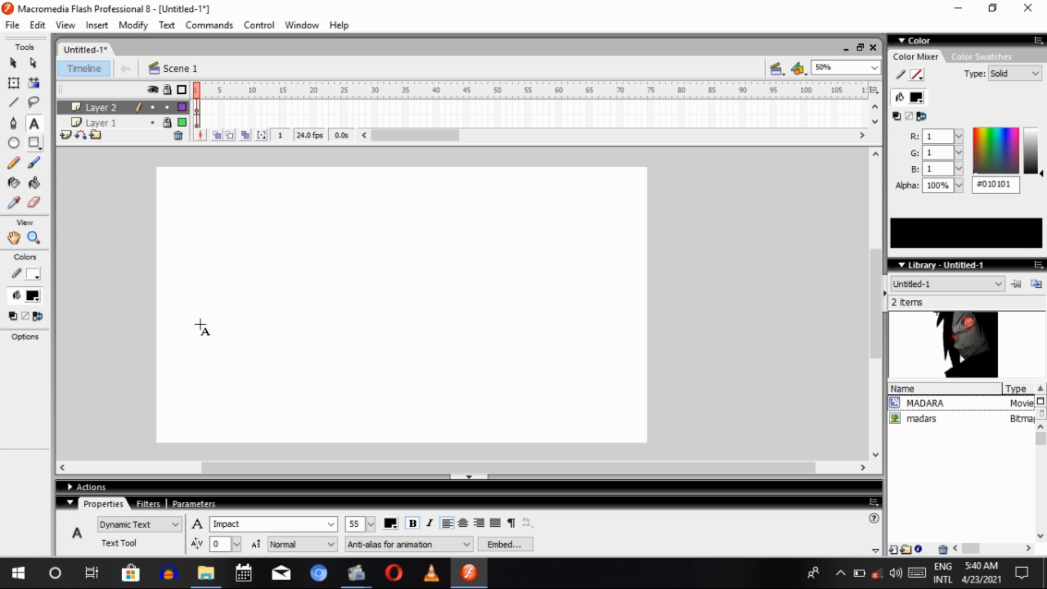
drag(241, 218, 498, 278)
click(403, 297)
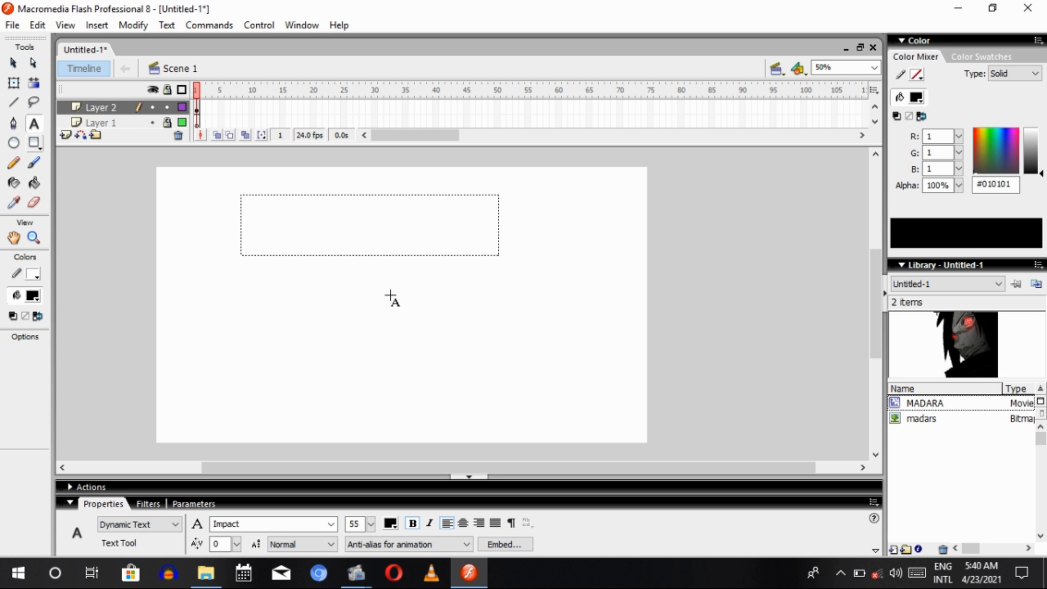
drag(334, 299, 660, 388)
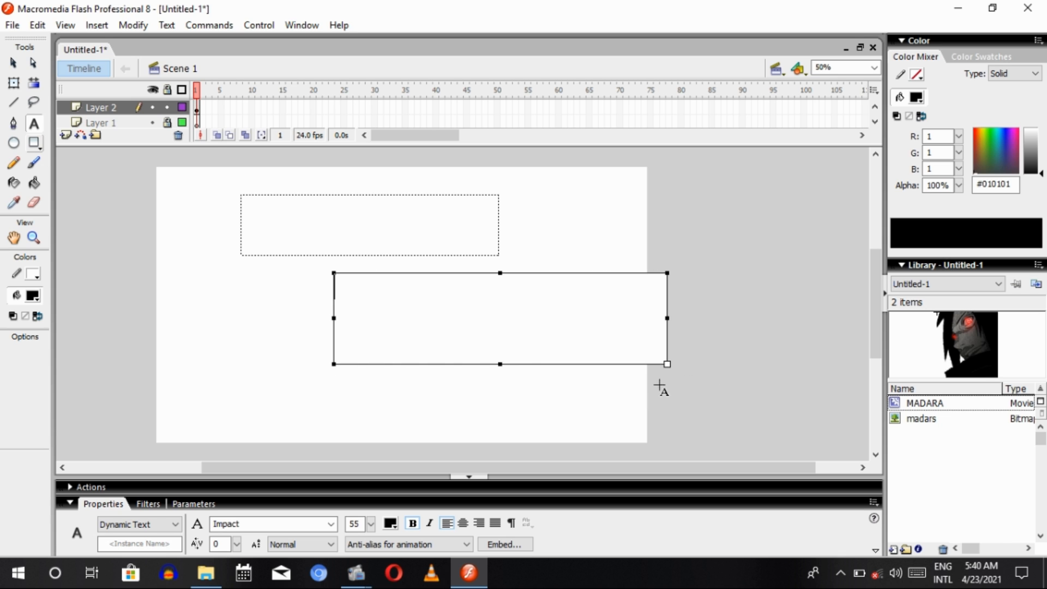
click(743, 339)
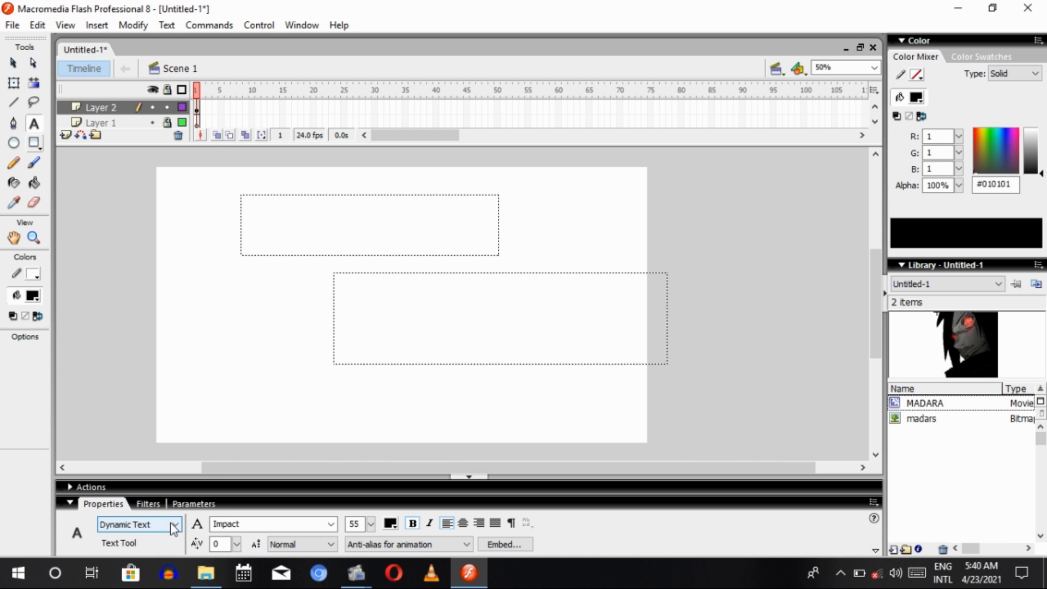
Switch the text type to Static Text and draw empty static text boxes on the cleared stage
click(169, 524)
click(148, 548)
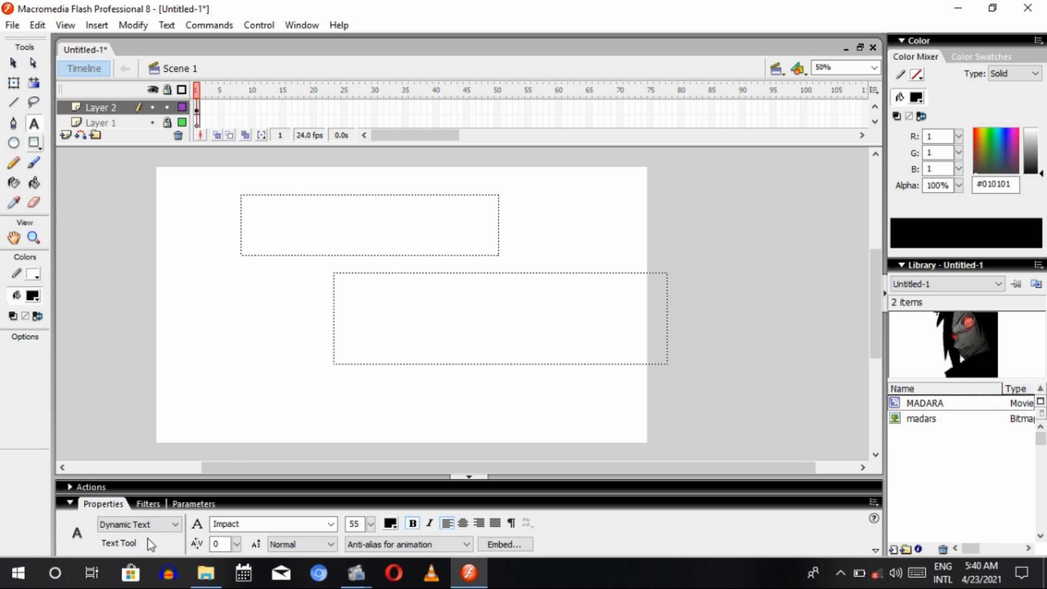
click(155, 525)
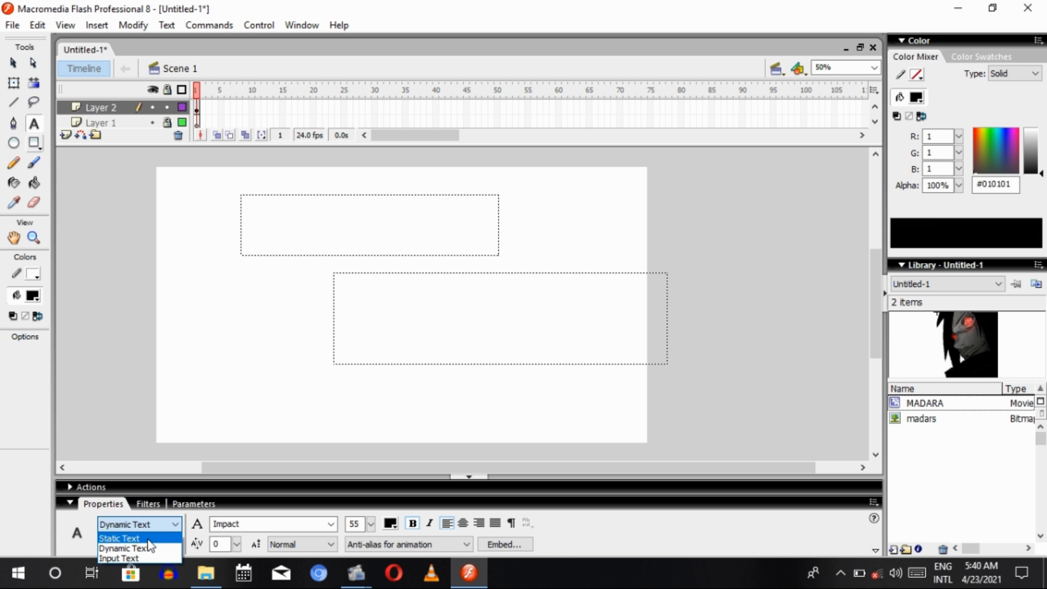
click(151, 536)
click(34, 207)
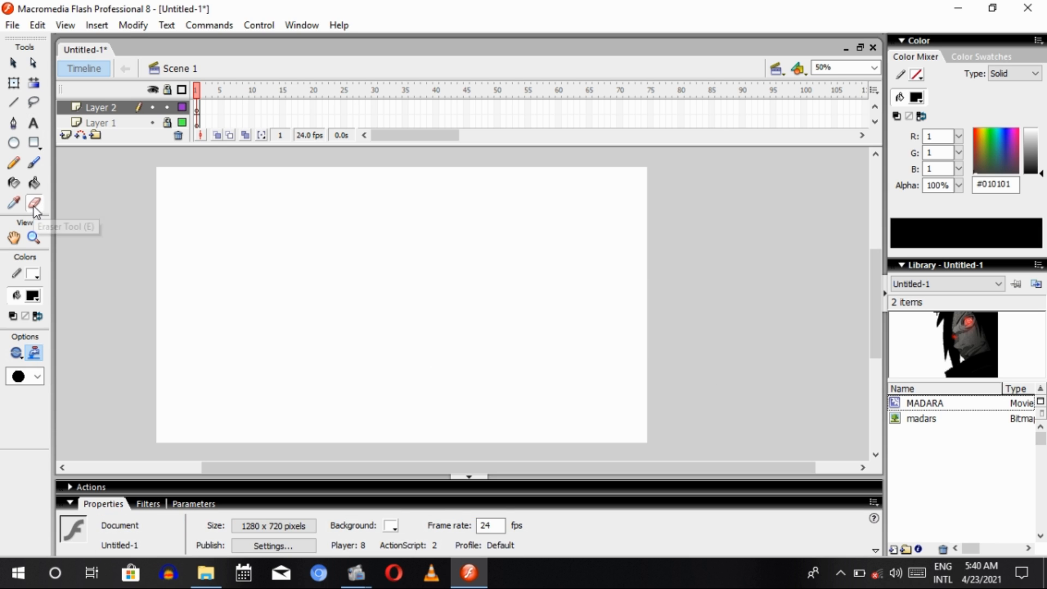
click(33, 123)
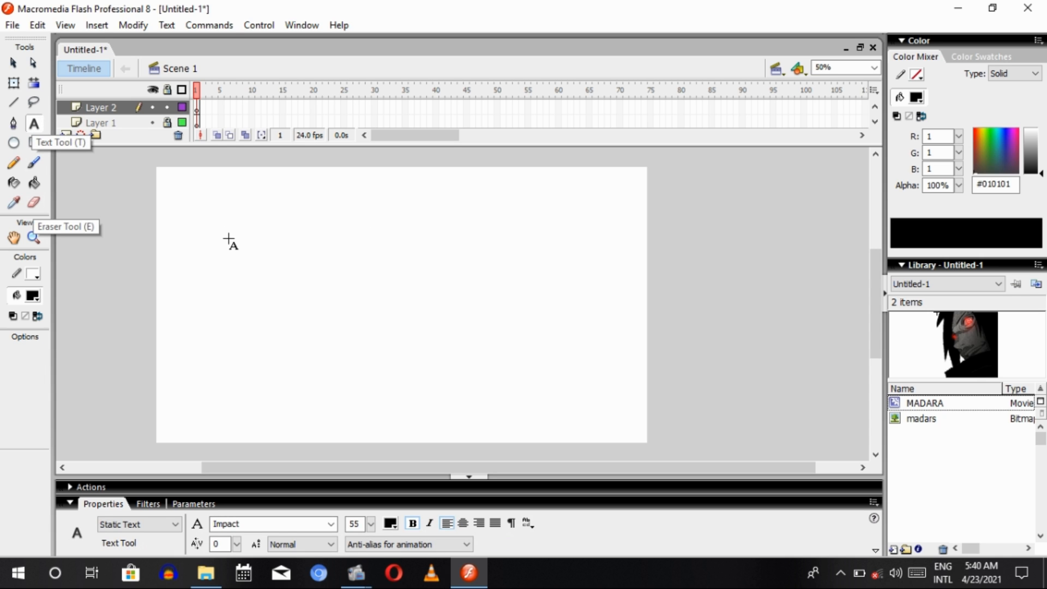
drag(229, 236, 502, 269)
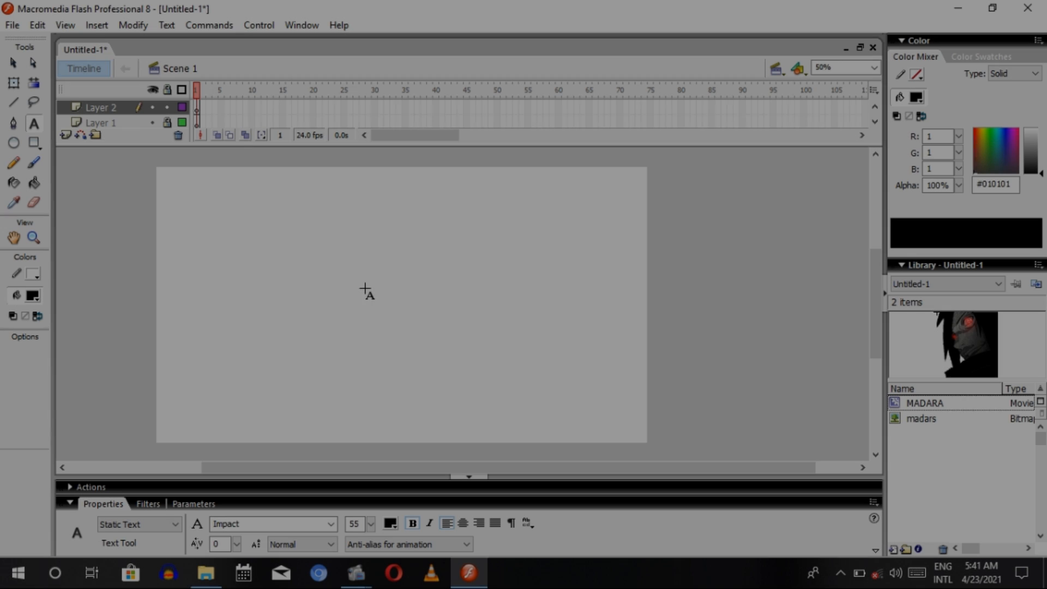
drag(365, 292, 581, 384)
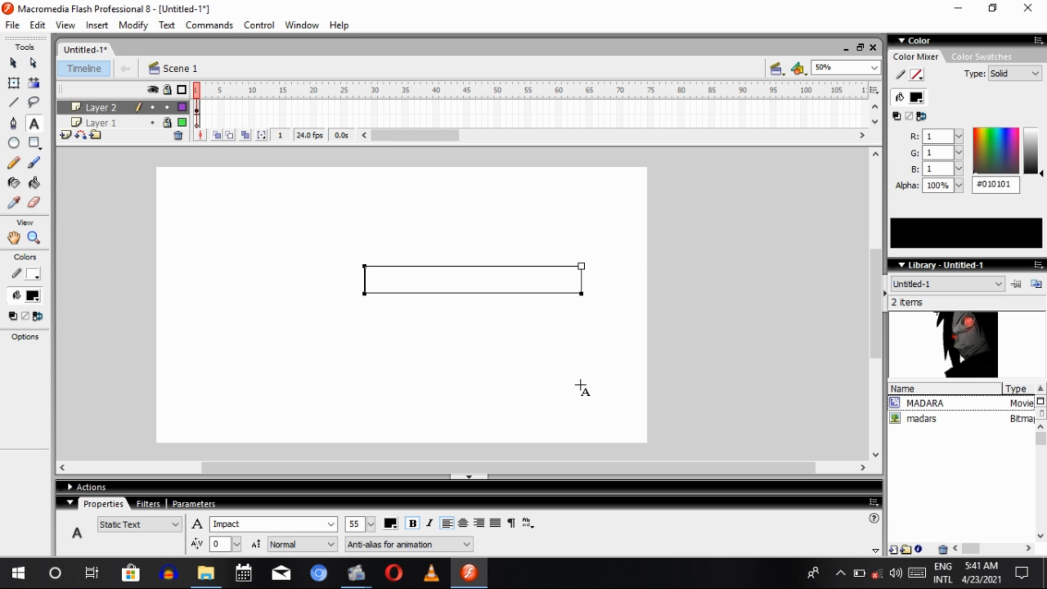
click(620, 308)
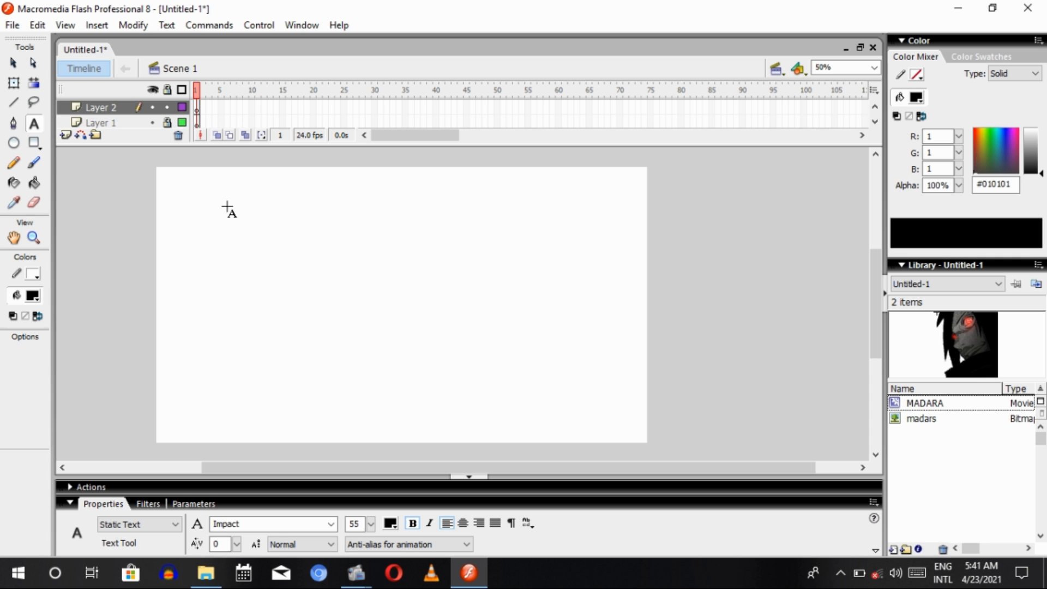
Change the text type to Dynamic Text and draw a large text field across the upper half of the stage
drag(226, 184, 586, 322)
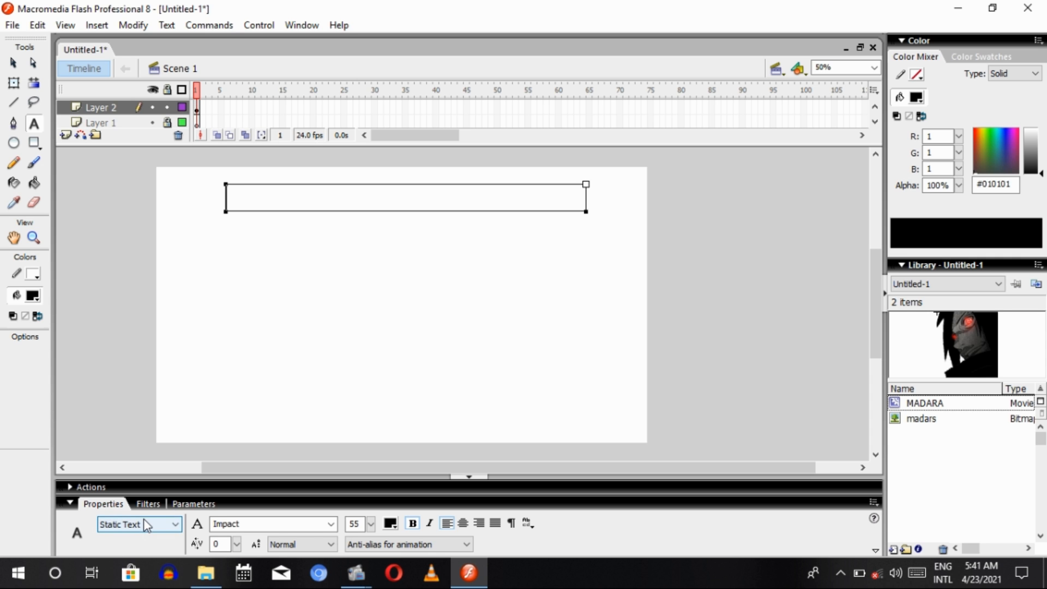
click(146, 524)
click(152, 545)
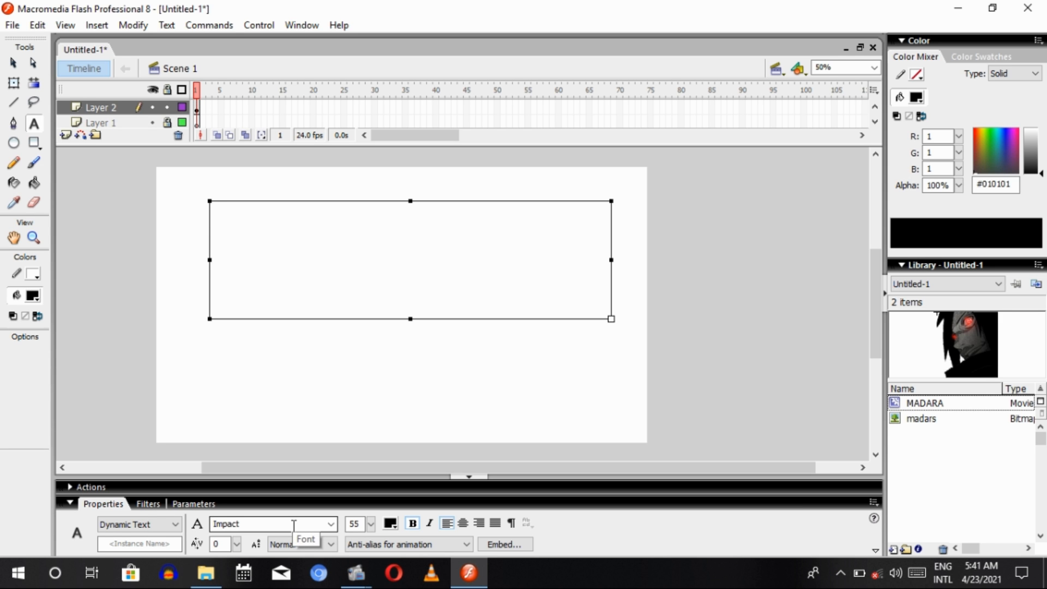
Set the text field's font to Microsoft JhengHei Light and enter the sample text VVVVVVVVH
click(293, 525)
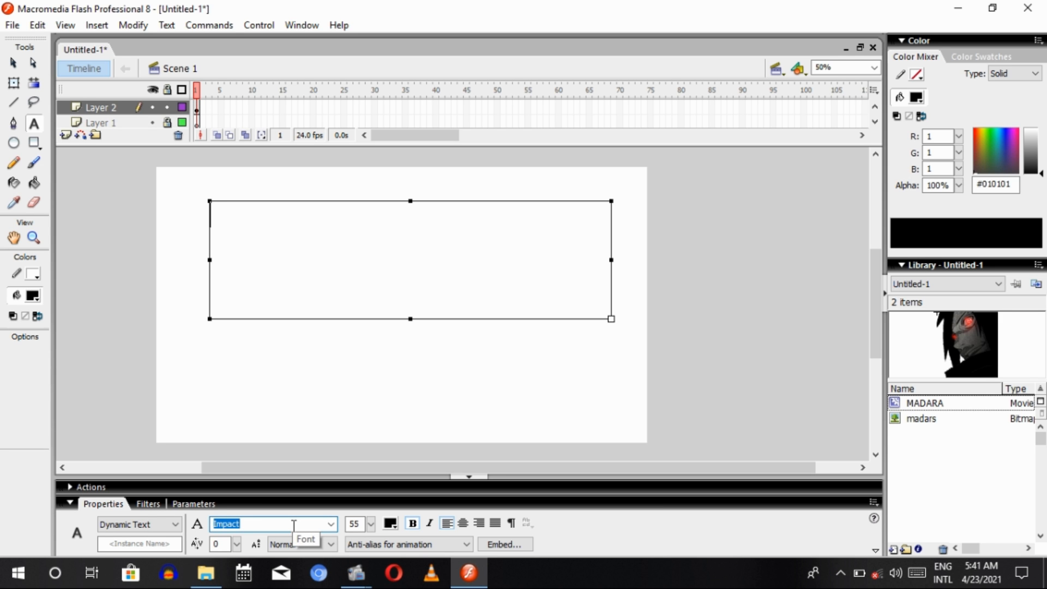
click(331, 525)
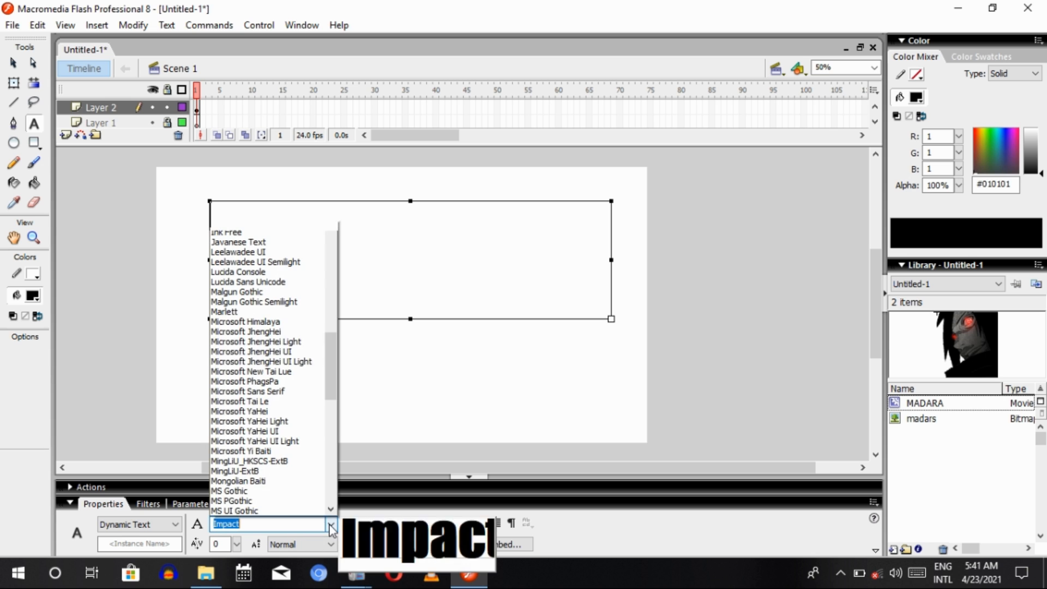
click(297, 342)
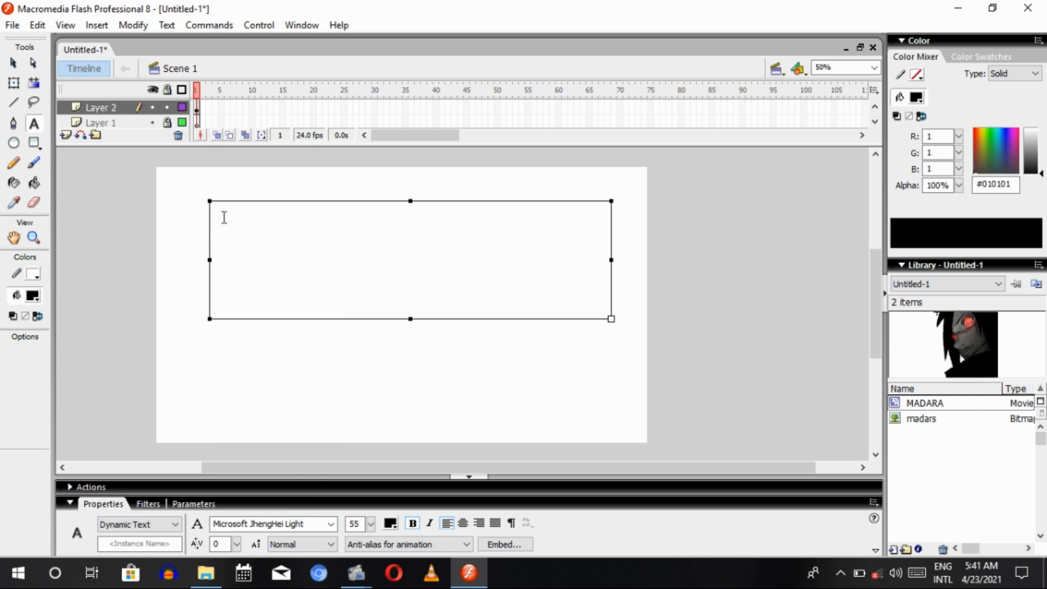
text(VVVVV)
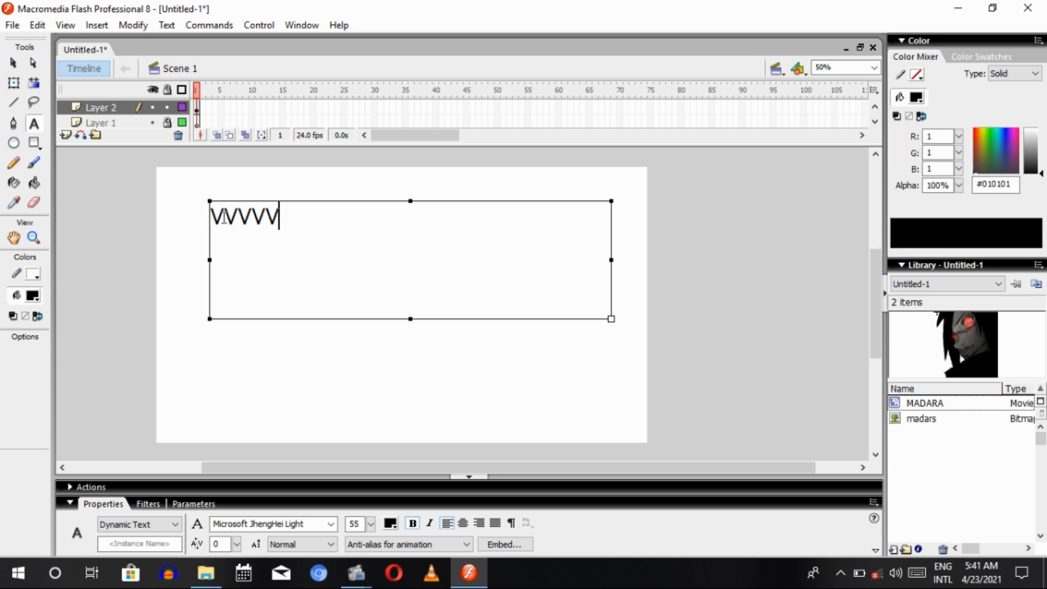
text(VVVVH)
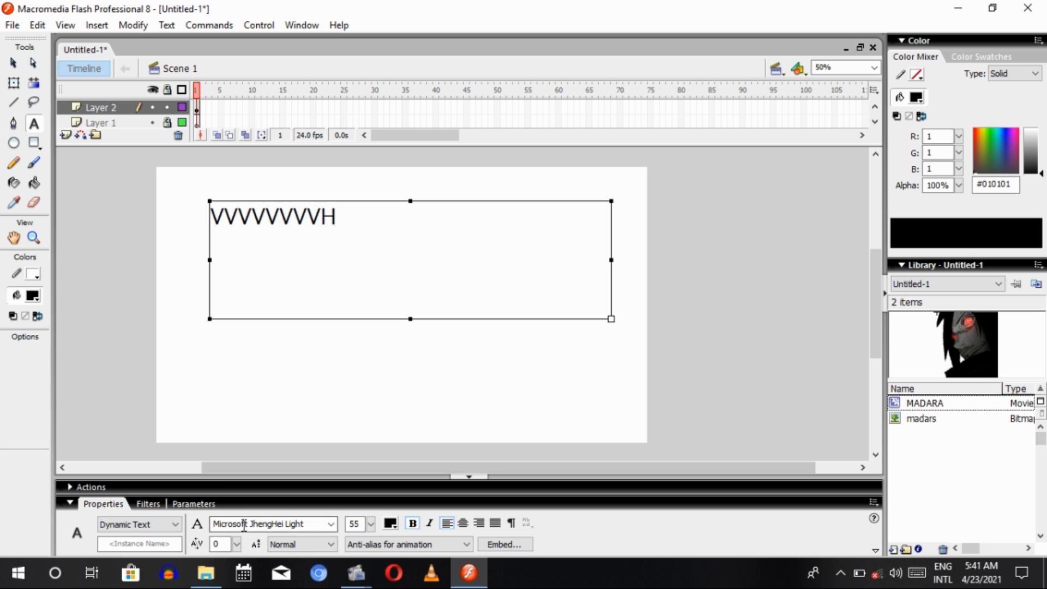
Change the text field's font to Microsoft Tai Le and append HGHVHHH to the sample text
click(331, 524)
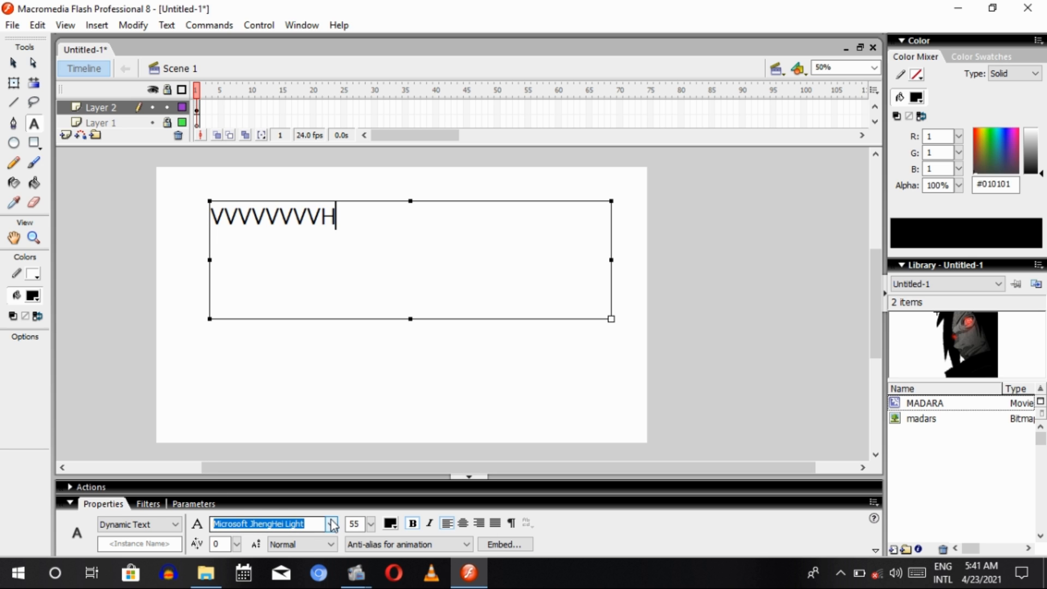
click(284, 282)
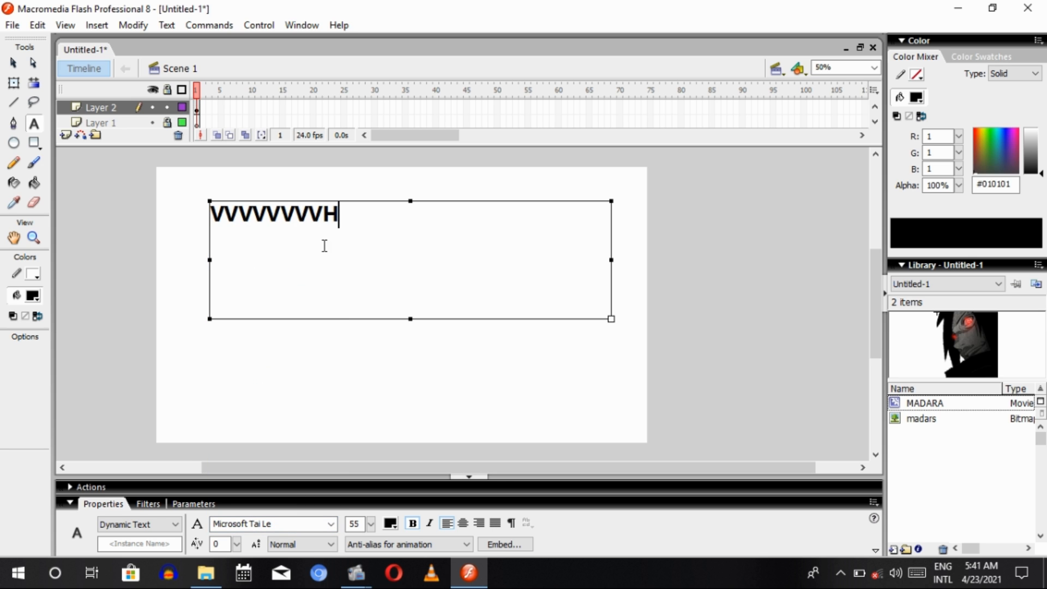
text(HGHVH)
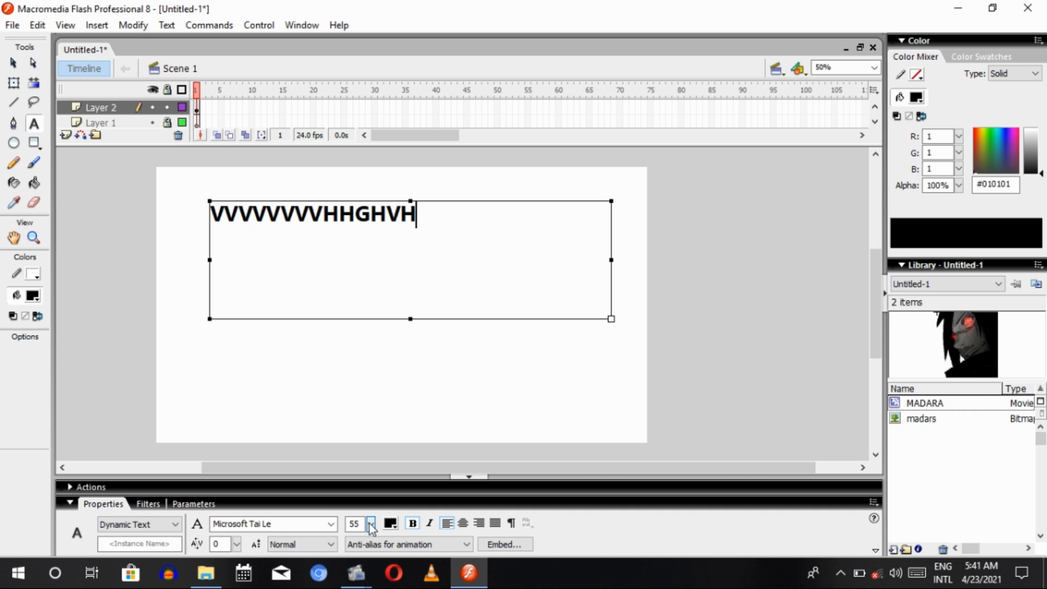
text(HH)
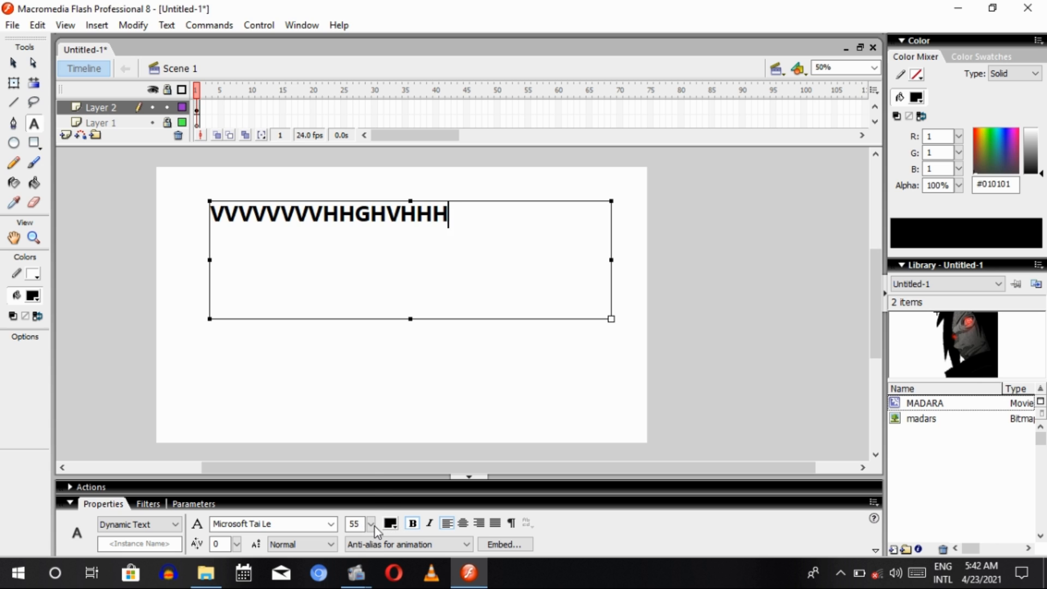
Reduce the sample text's font size to 36 and colour it blue (#0033FF)
click(375, 524)
mouse_move(375, 505)
mouse_down()
mouse_move(377, 411)
mouse_move(385, 507)
mouse_up()
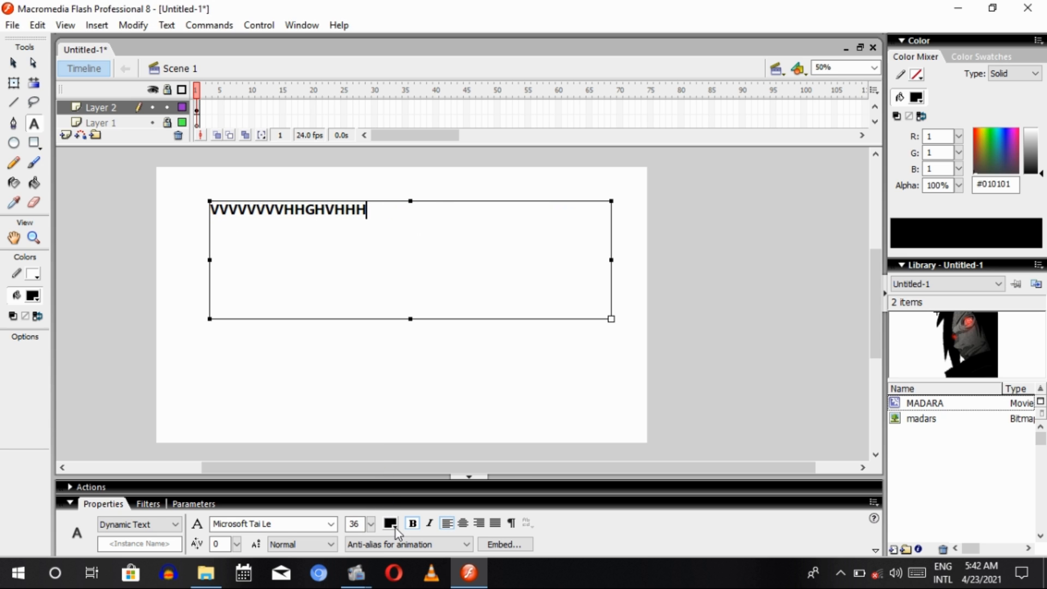
click(391, 523)
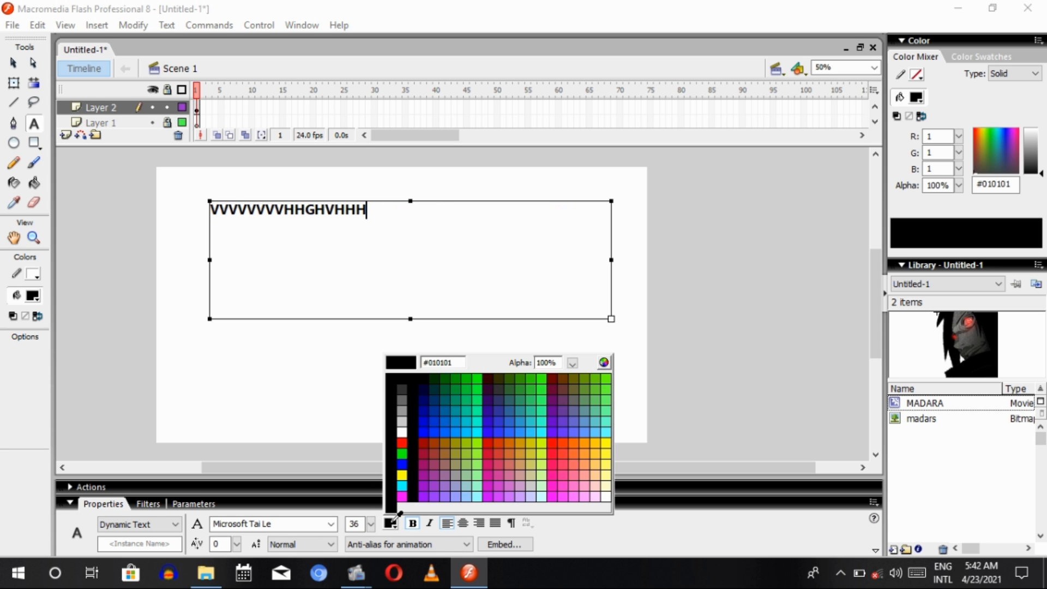
click(435, 431)
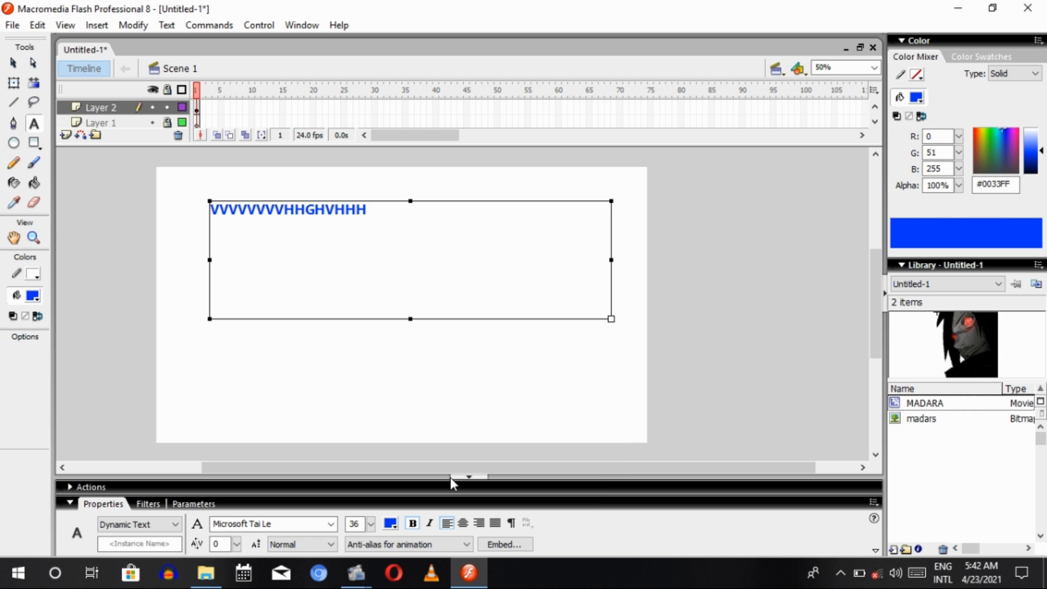
Recolour the sample text red (#FF0000) and toggle its bold style off and back on
click(391, 524)
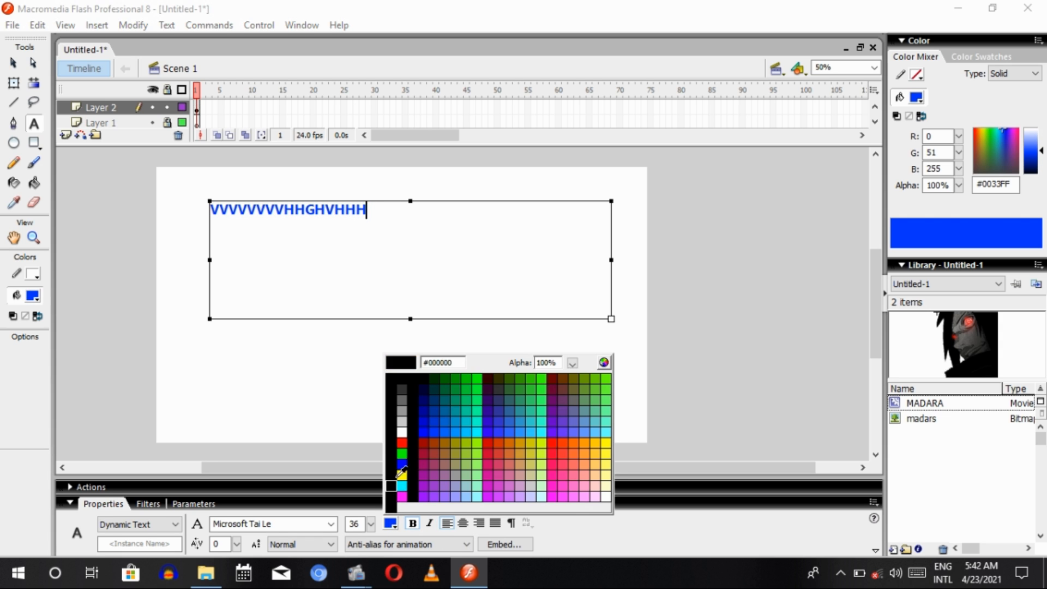
click(401, 443)
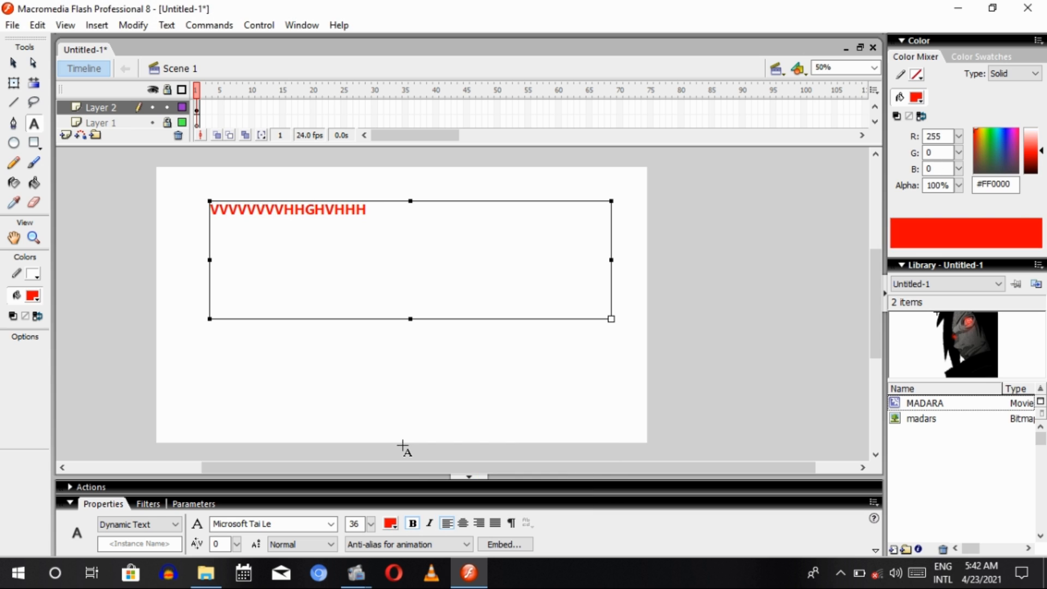
click(414, 524)
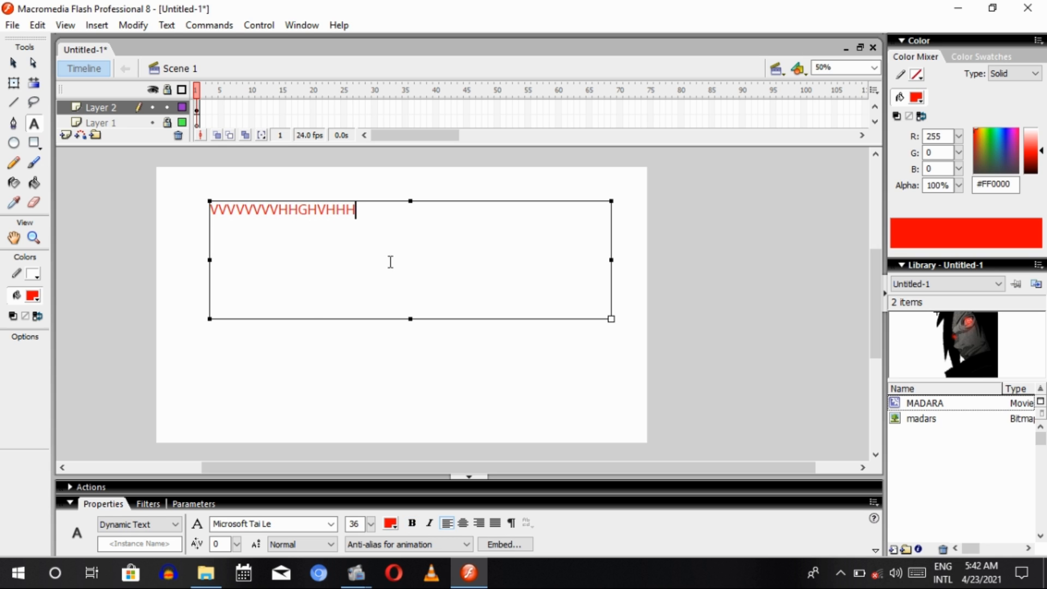
click(413, 525)
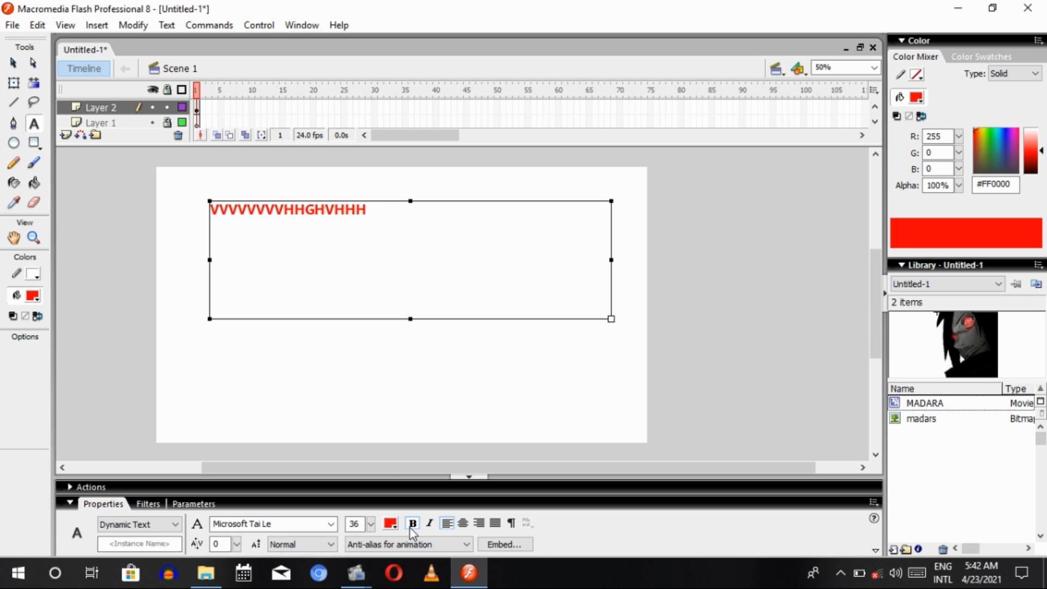
Make the sample text italic and right-aligned, and append YYYYDYSD to it
click(431, 527)
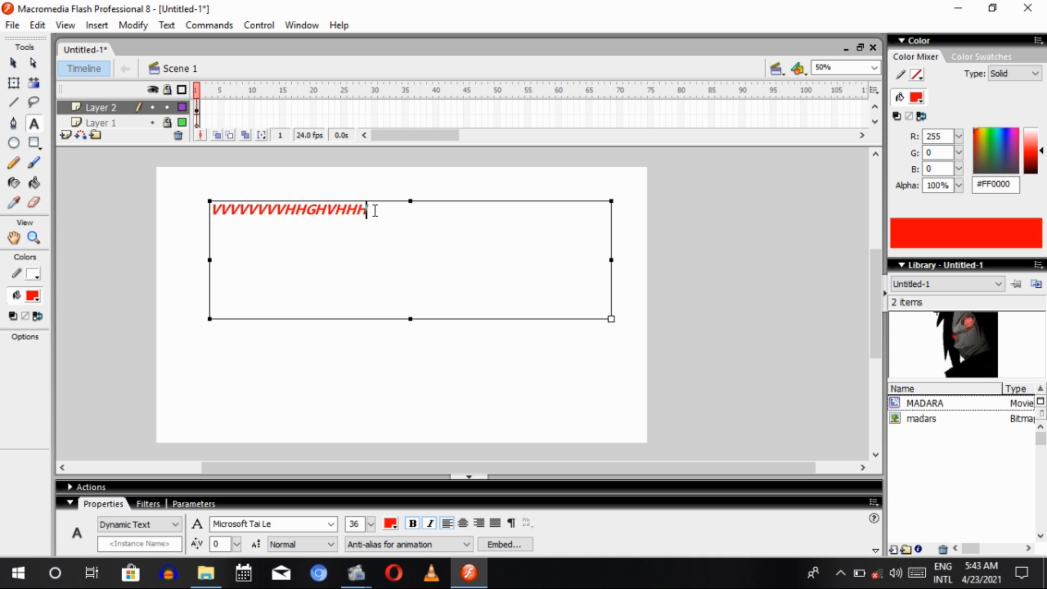
text(YYDY)
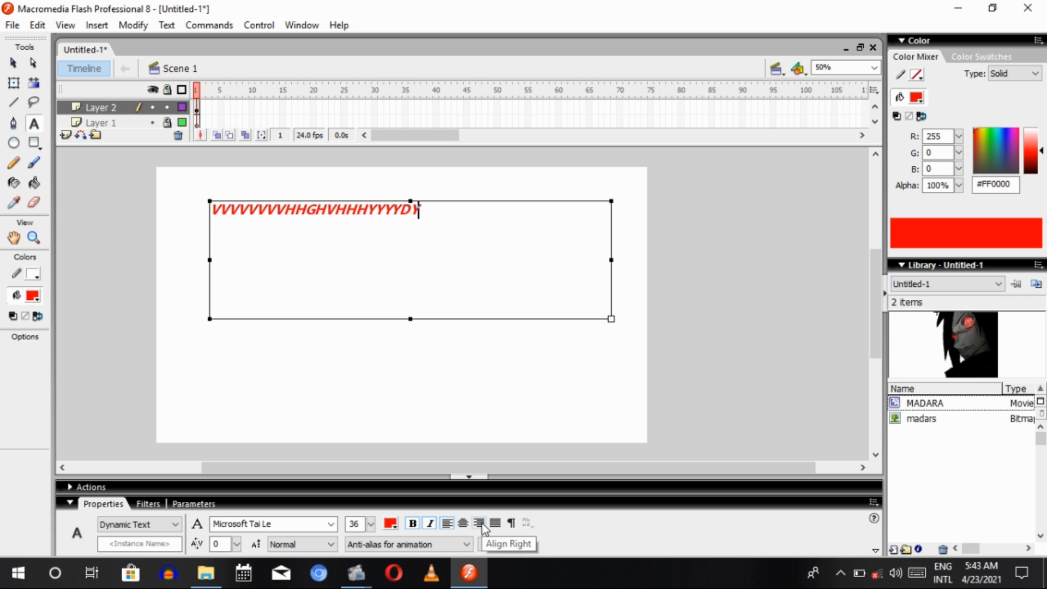
click(480, 524)
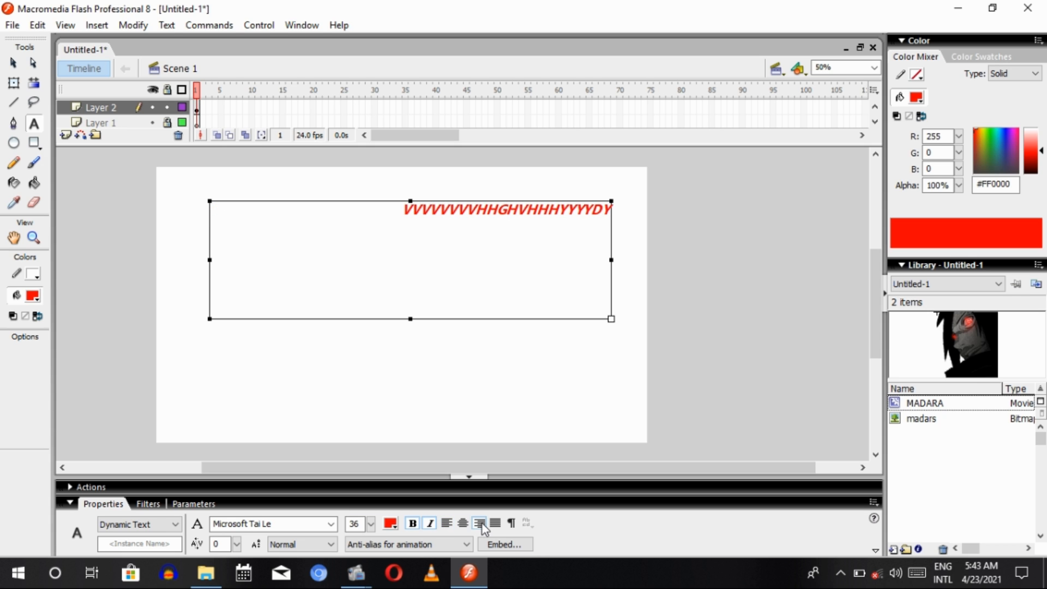
text(SD)
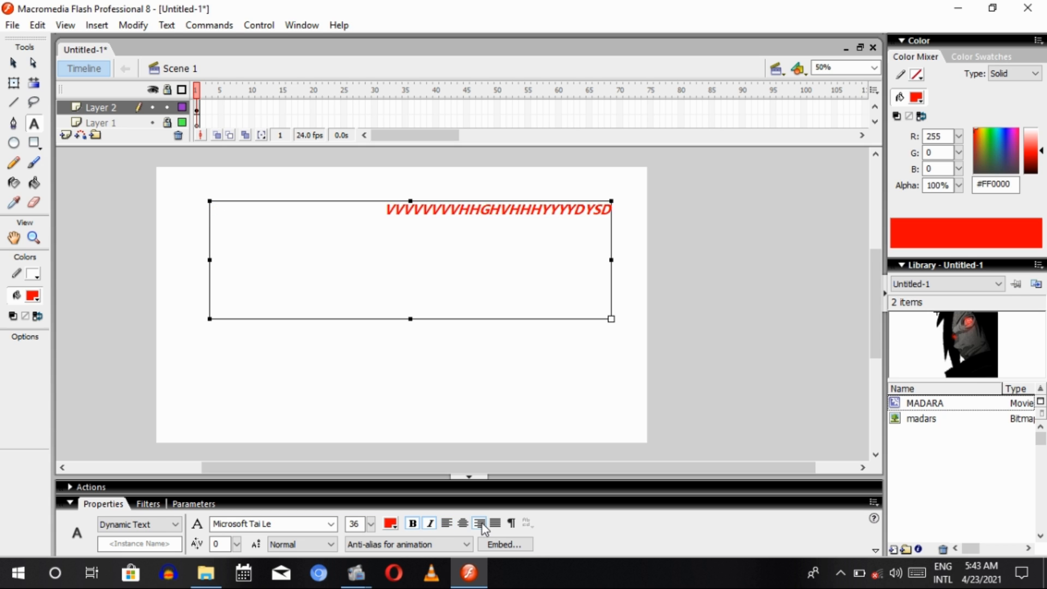
Centre-align the sample text and append DTDSSRHSRSSRRSRSTSTDHTHDTDTDTDTD to it
text(DTDSSRHSRSSR)
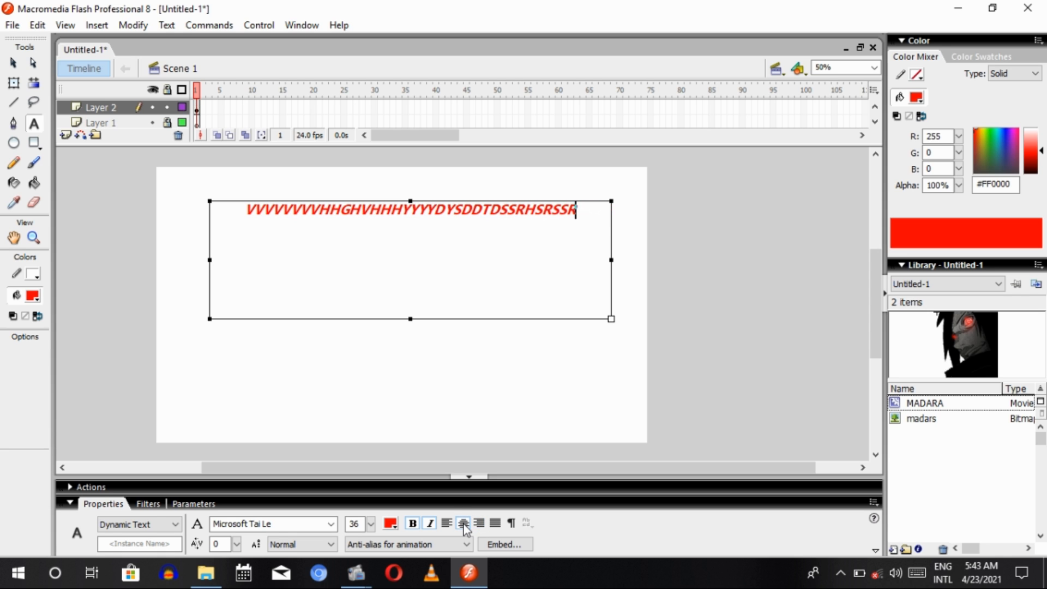
text(RSRSTSTDHTHDTDTD)
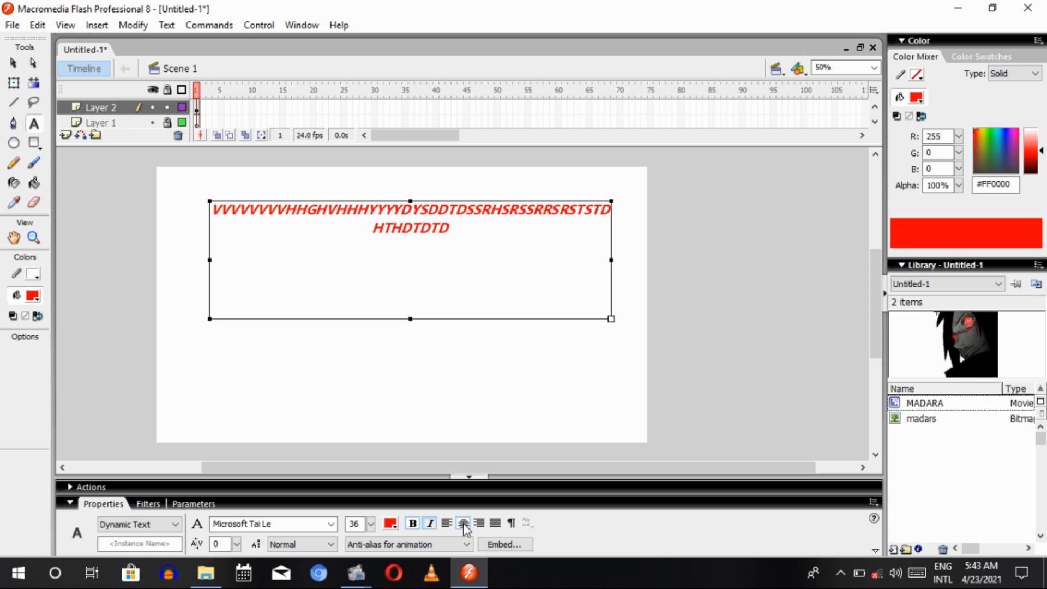
text(TDTD)
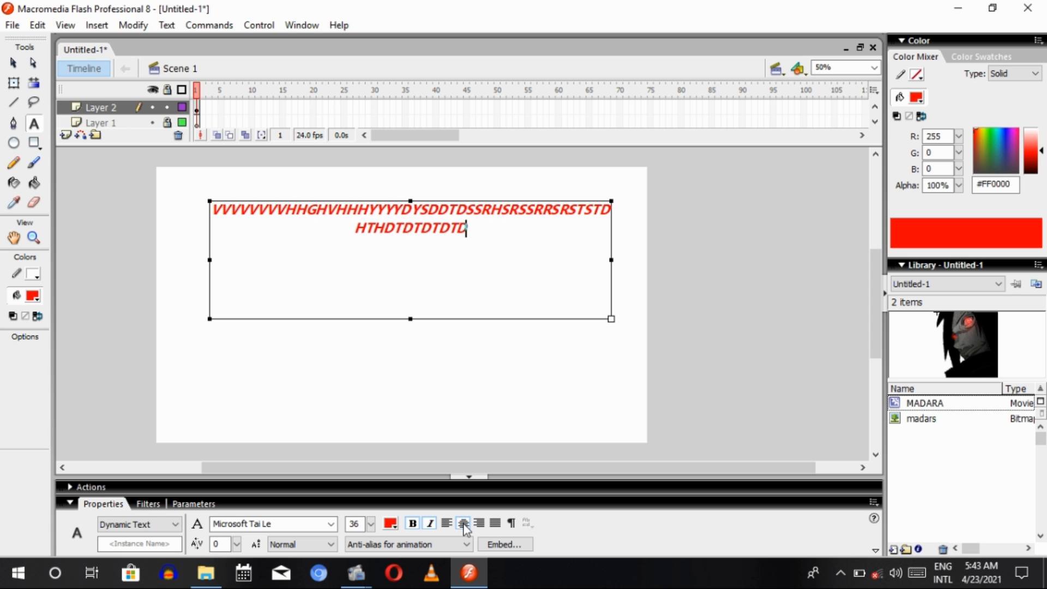
Set the sample text's line spacing to 212 pt in its paragraph format options
click(511, 523)
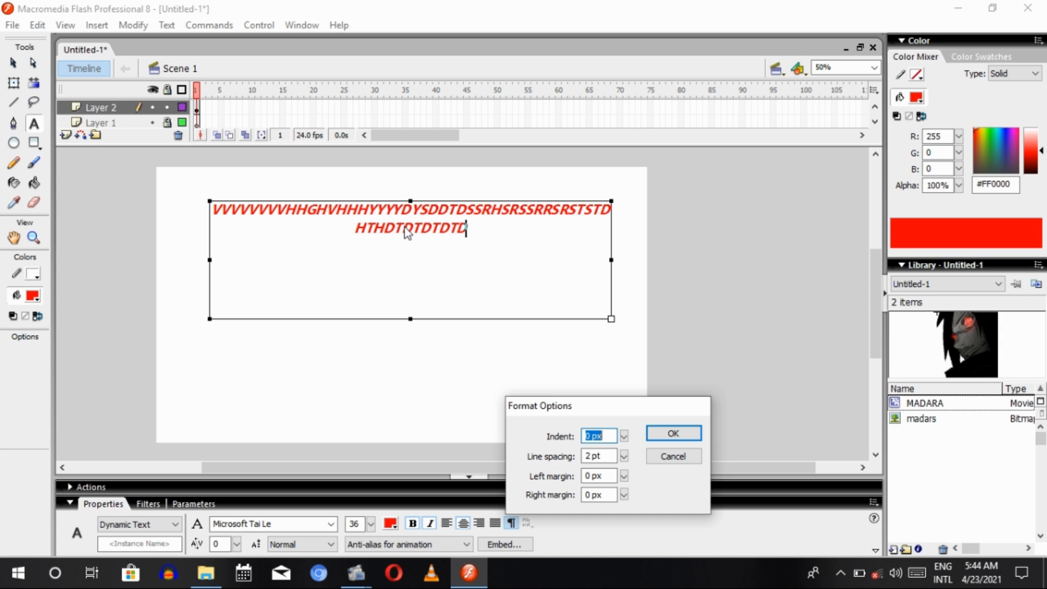
click(595, 434)
click(593, 455)
text(12)
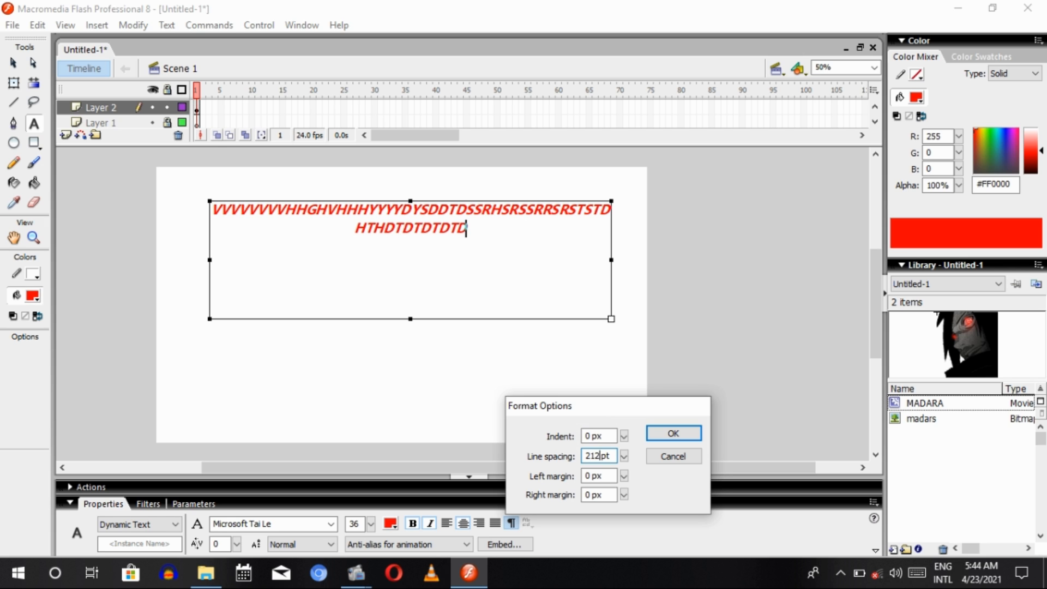
click(667, 435)
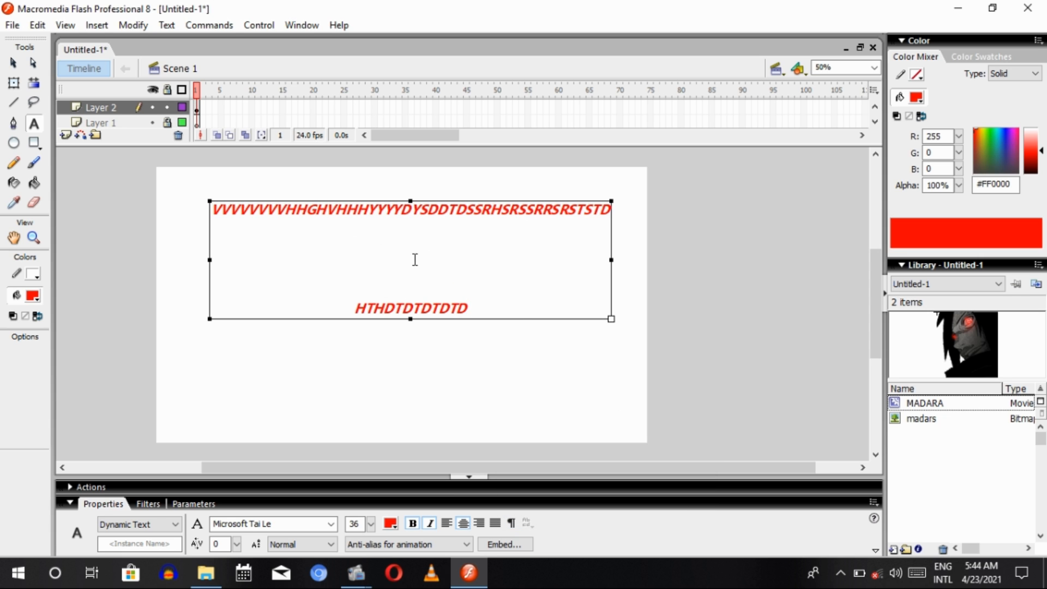
Replace the sample text with HSHGSSHTSTHS, left-aligned and at font size 64
click(416, 214)
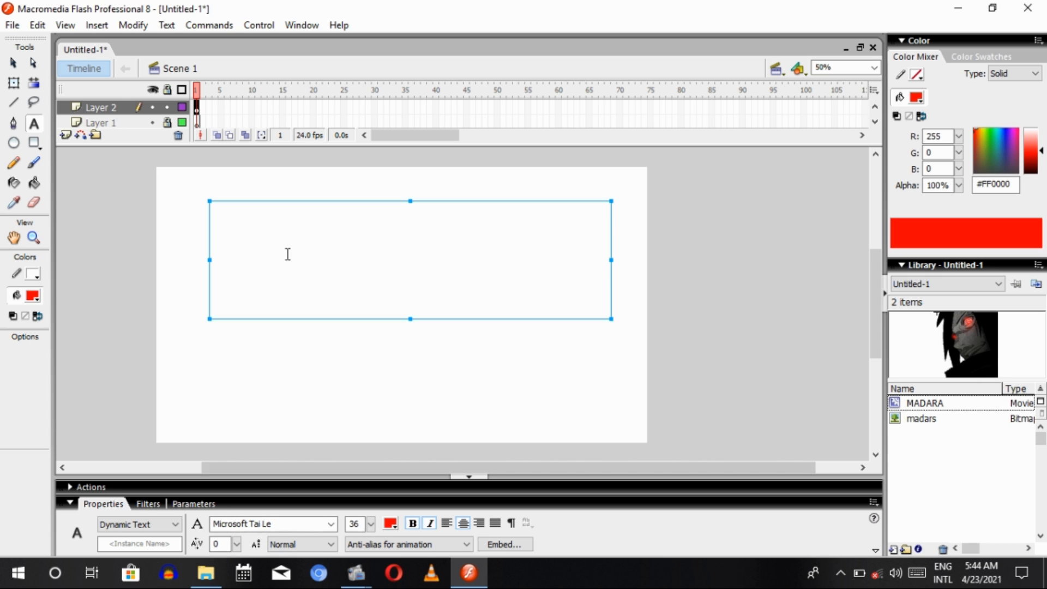
click(237, 235)
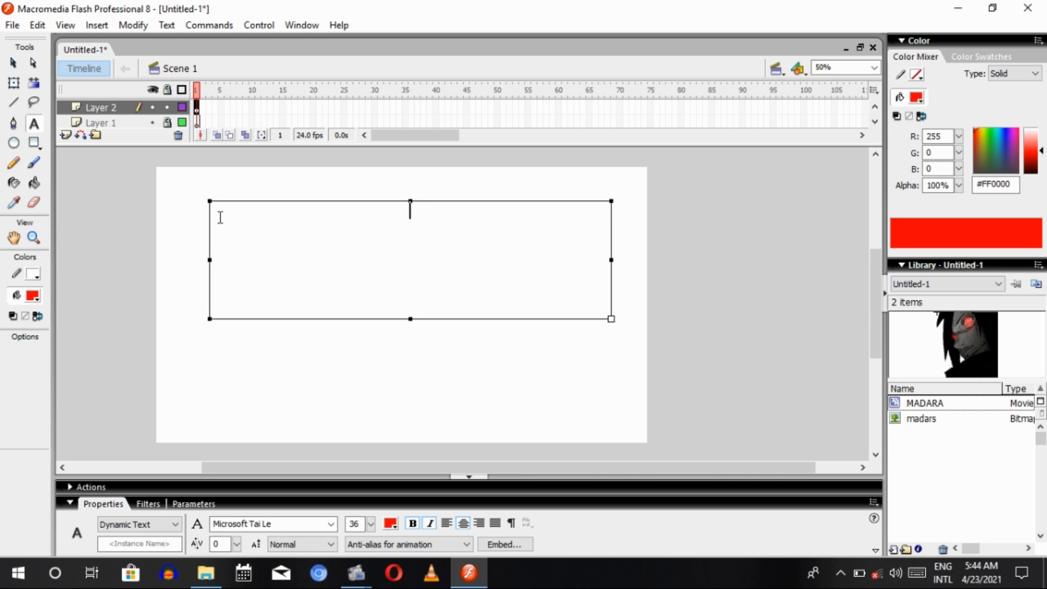
text(HSH)
click(448, 524)
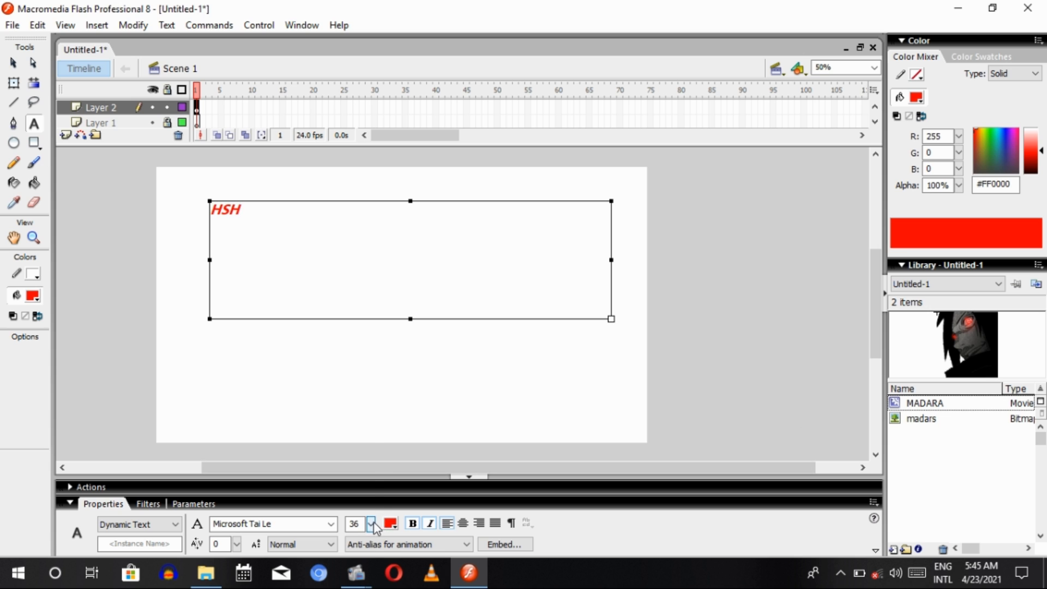
drag(370, 523, 371, 453)
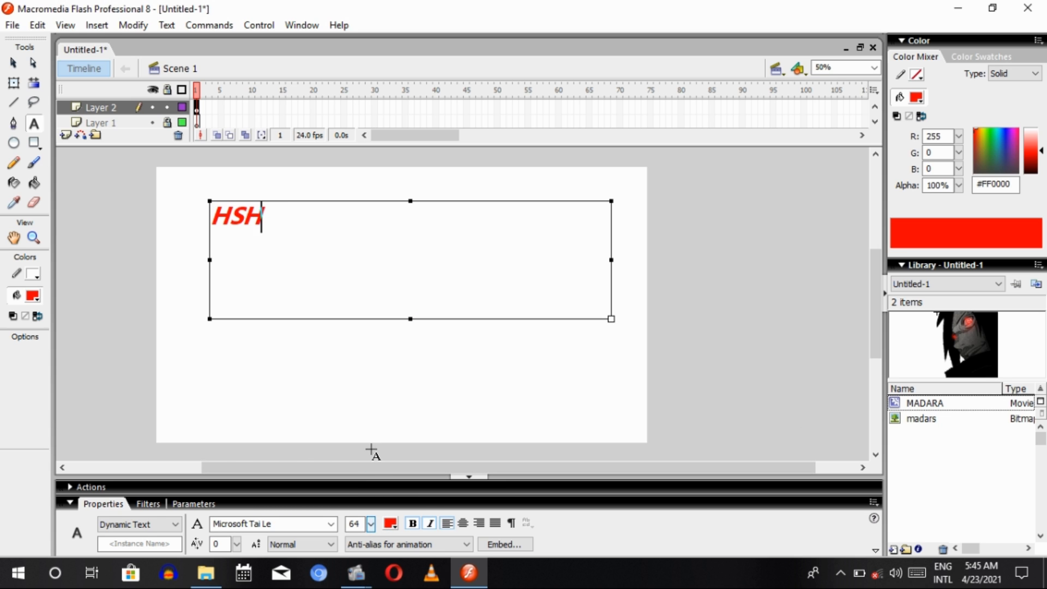
text(GSSHTSTHS)
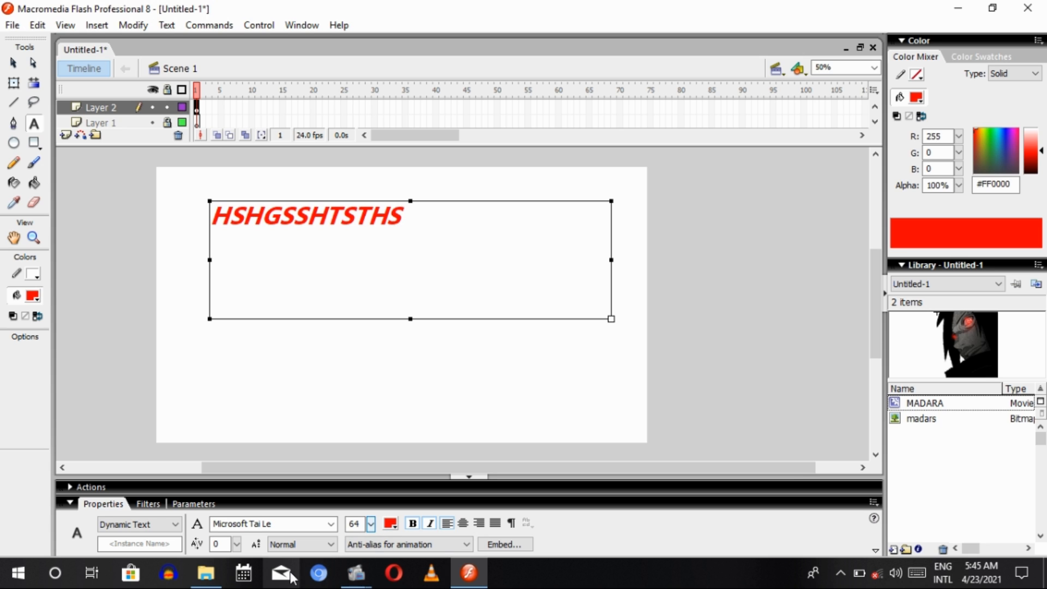
Increase the sample text's letter spacing to 60
click(279, 216)
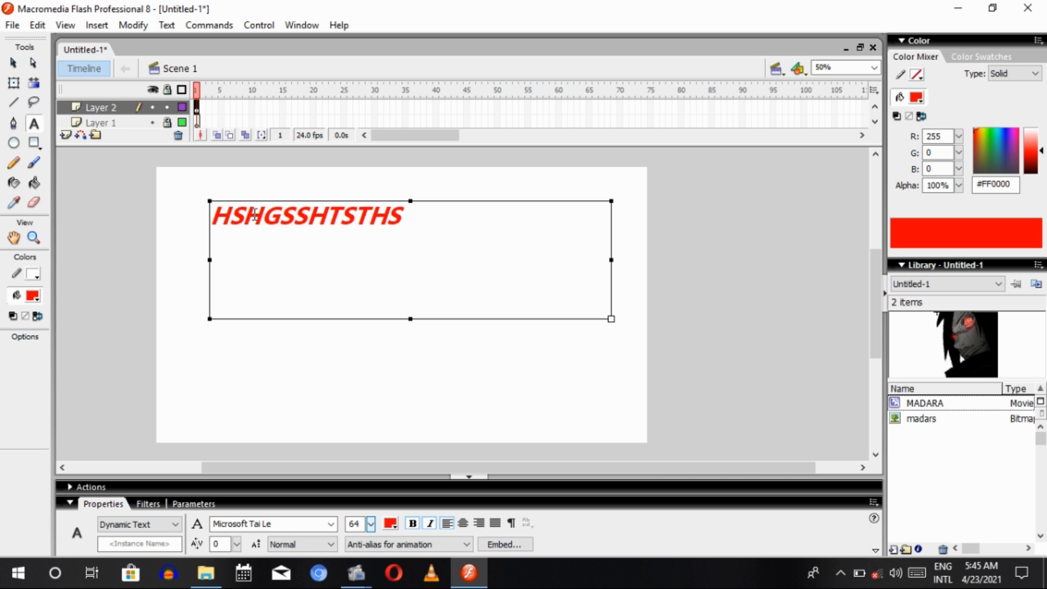
click(256, 215)
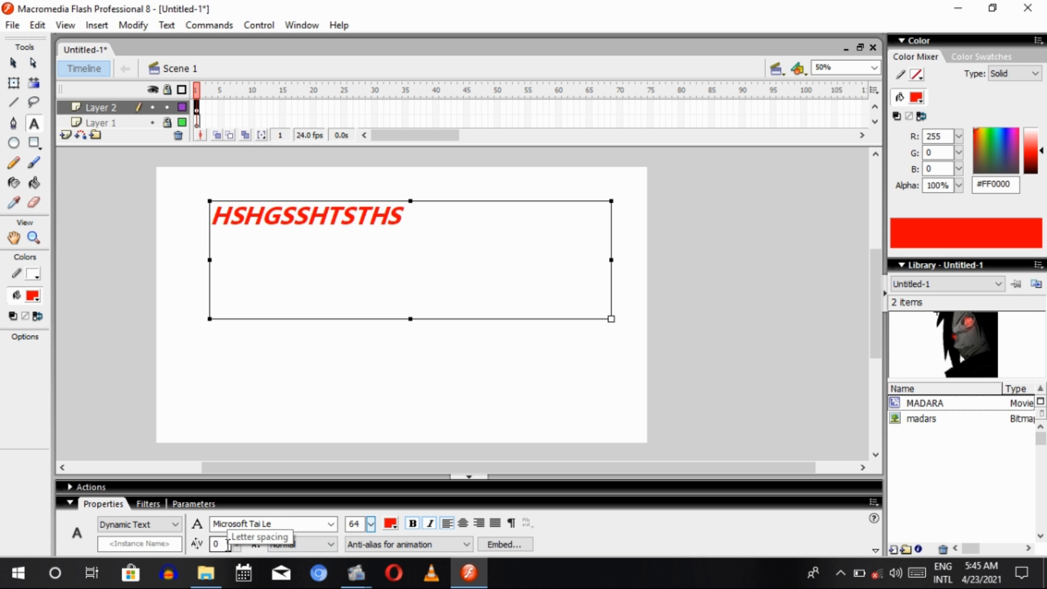
click(221, 544)
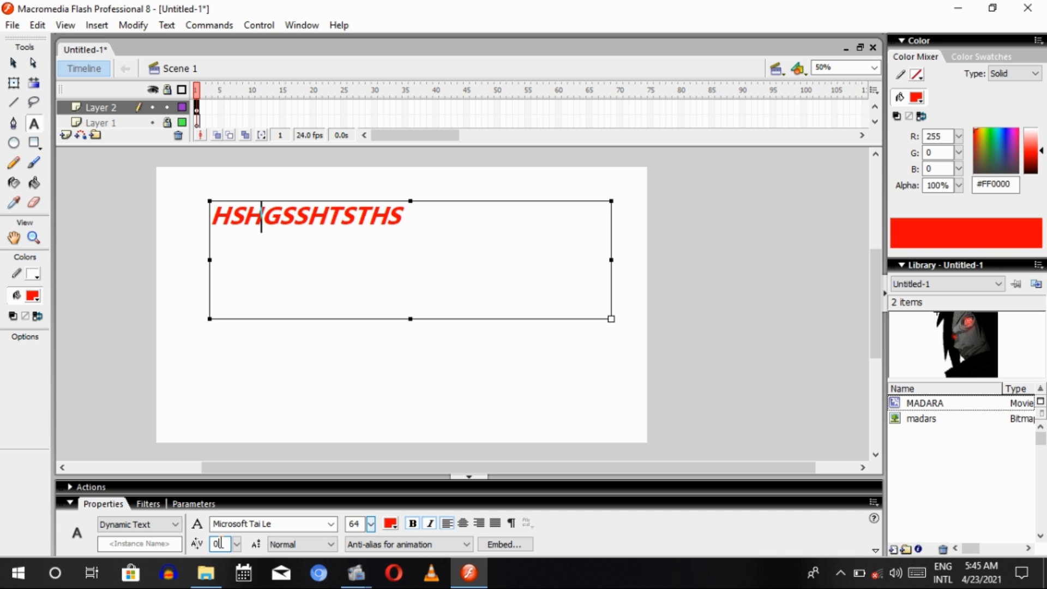
text(23)
key(Return)
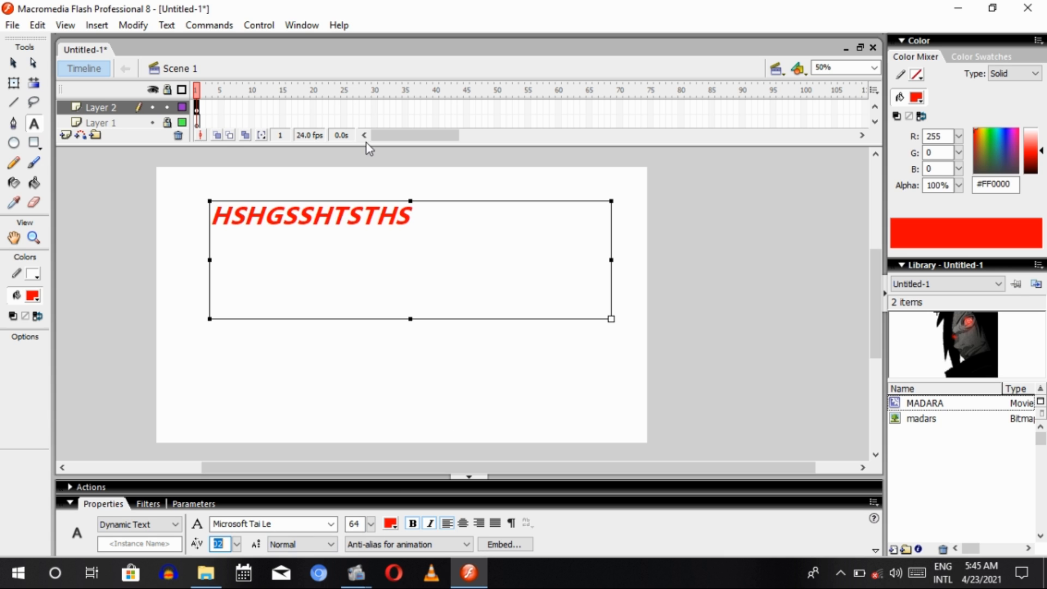
click(379, 215)
click(224, 544)
text(60)
key(Return)
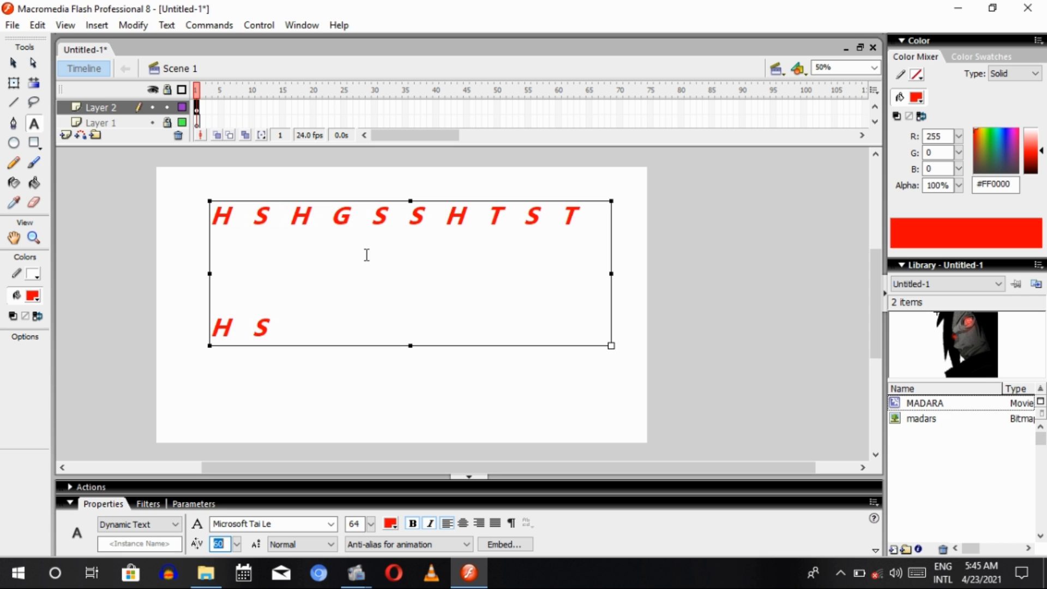
double_click(245, 216)
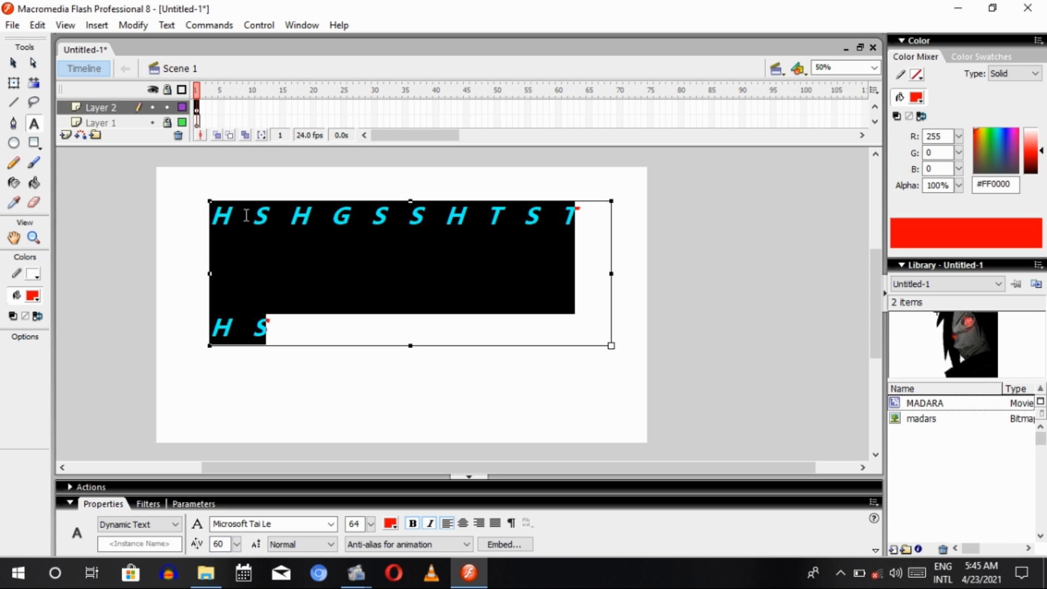
click(264, 216)
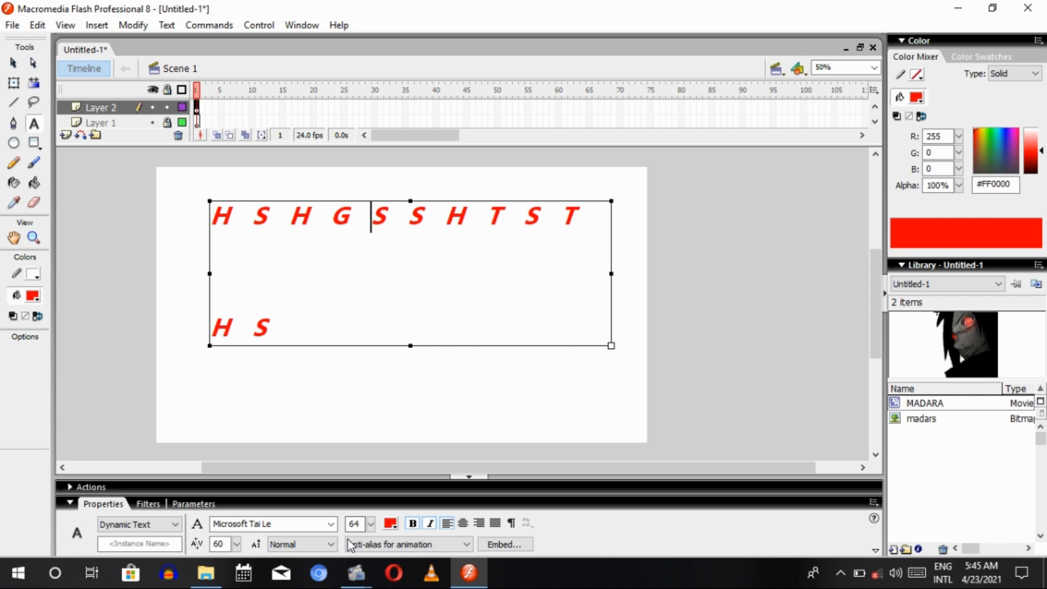
Switch the text's font rendering between Anti-alias for readability and Anti-alias for animation, leaving it on Anti-alias for readability
click(404, 545)
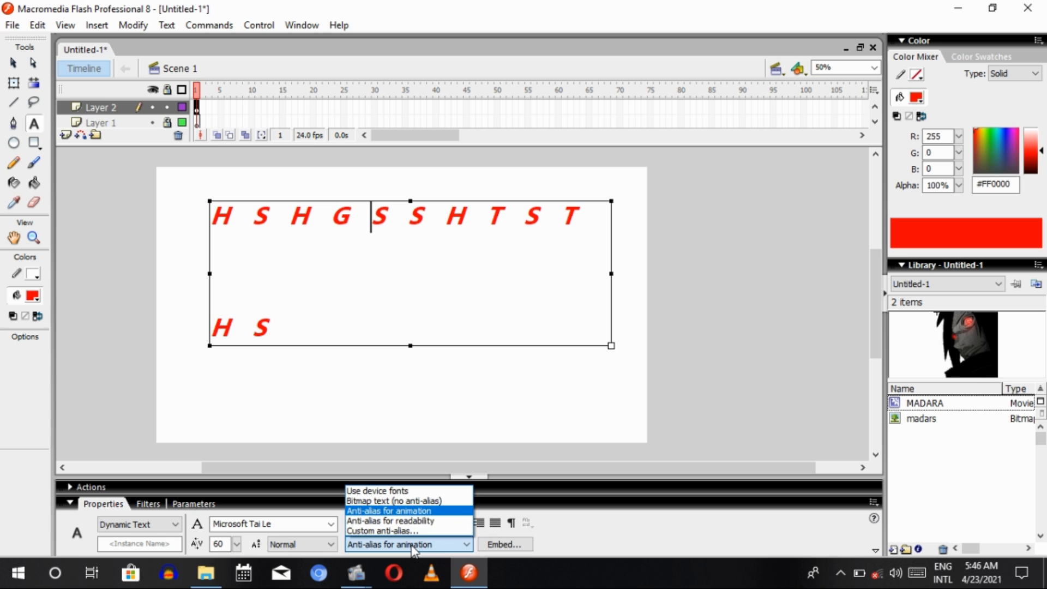
click(389, 524)
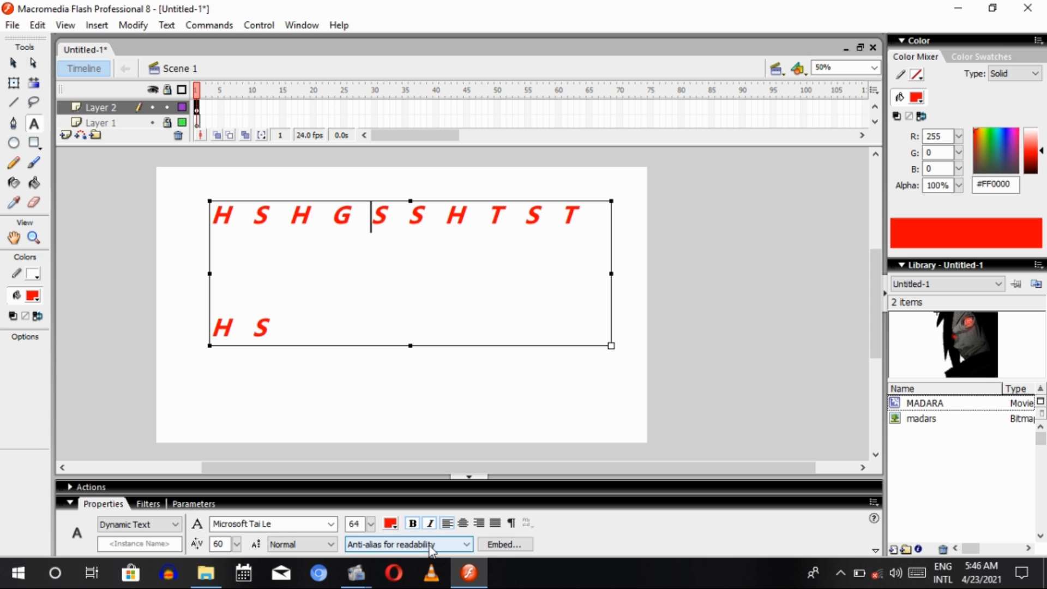
click(428, 546)
click(422, 513)
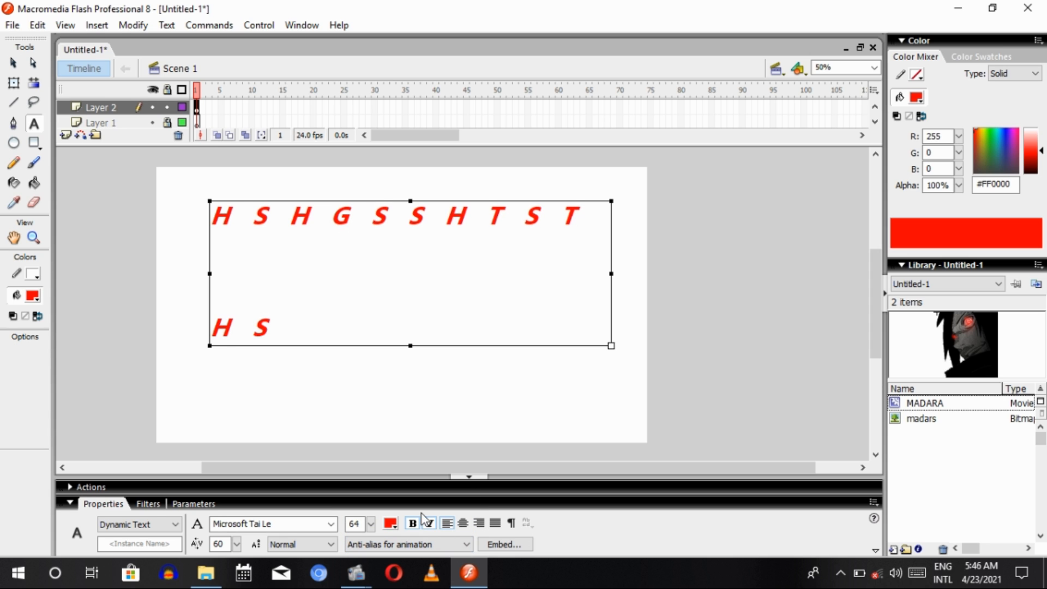
click(451, 545)
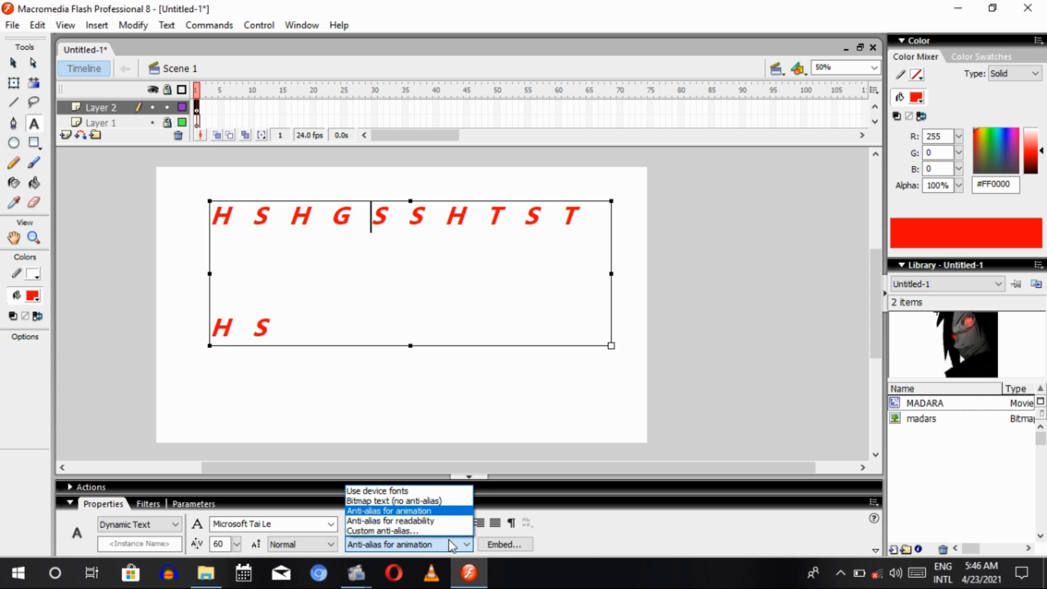
click(417, 518)
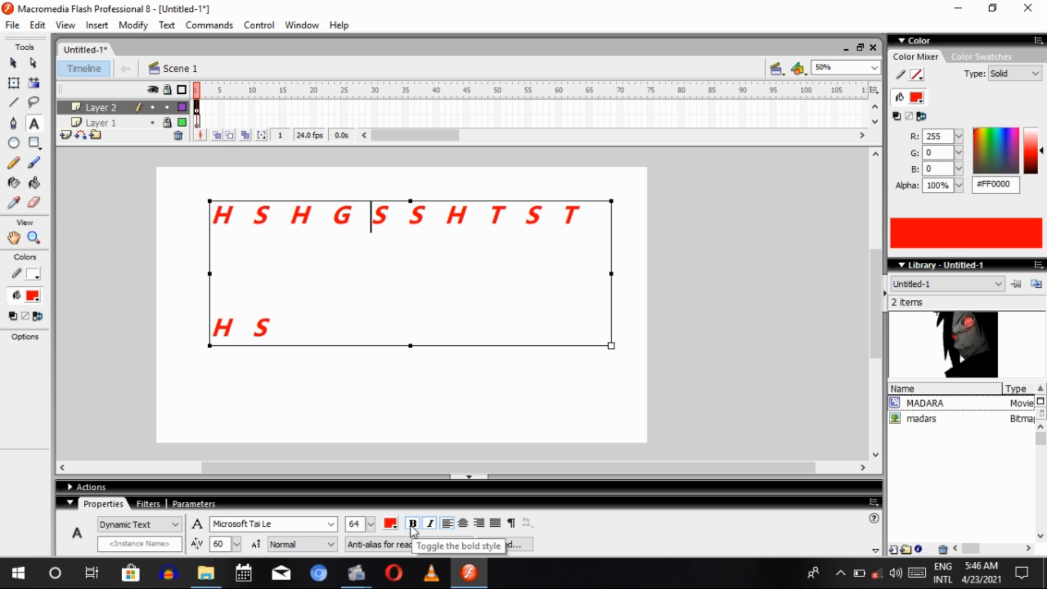
Review the text's paragraph format options without changing them, and collapse the text field's properties
click(511, 524)
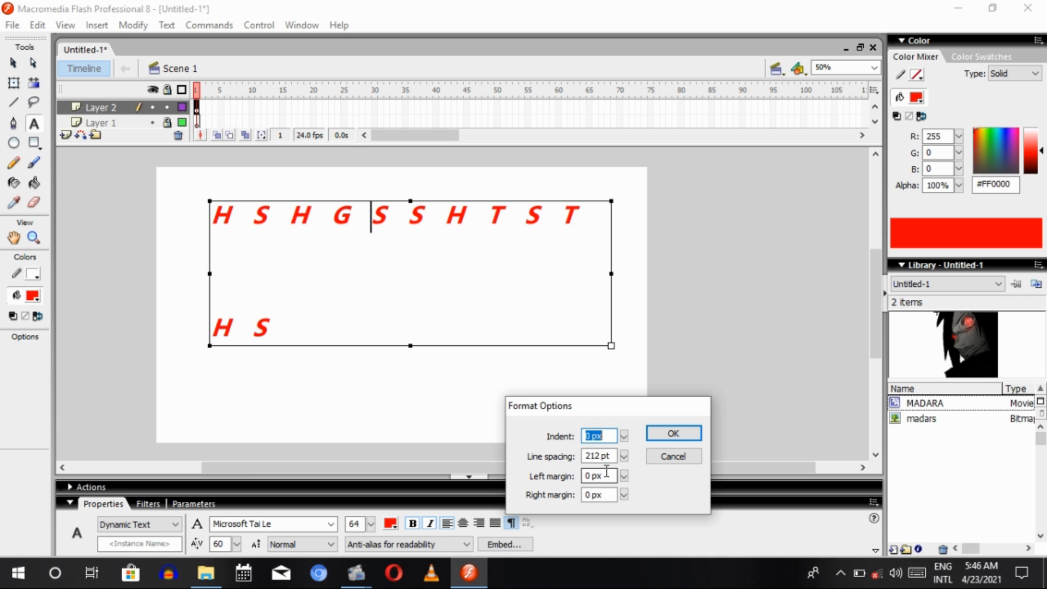
click(673, 433)
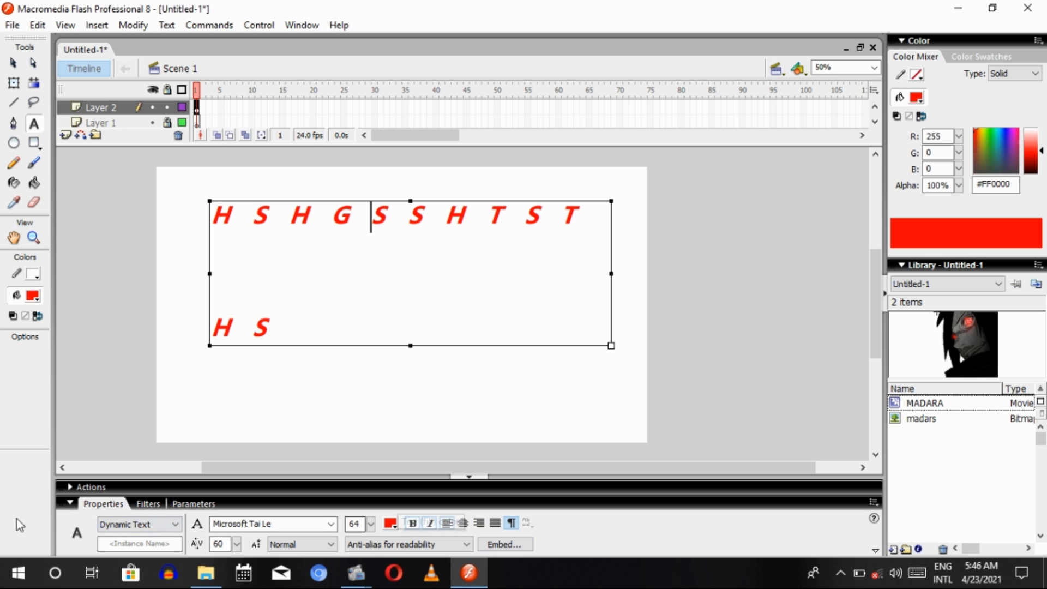
click(74, 503)
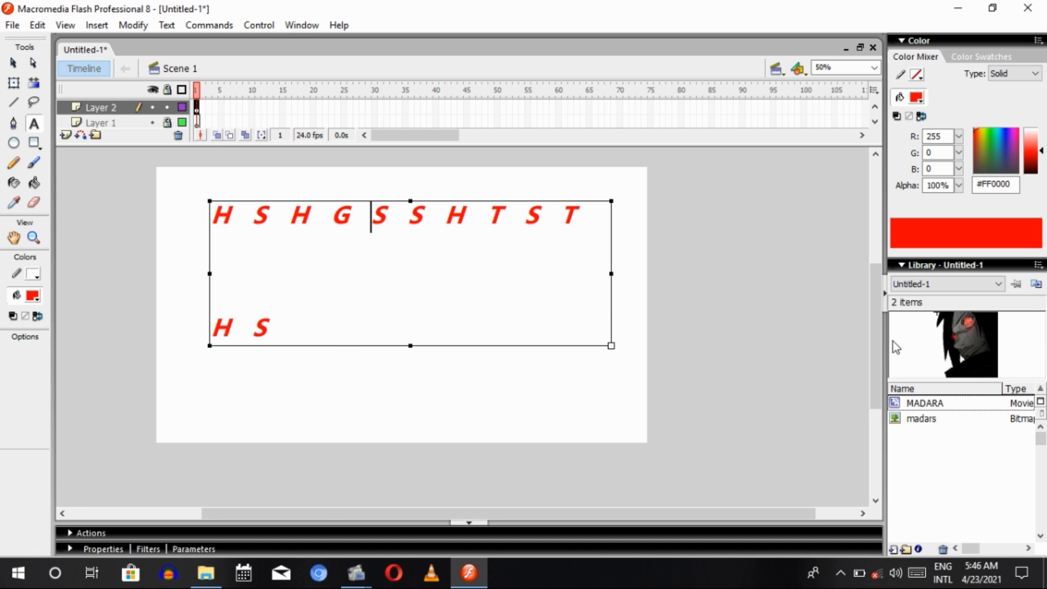